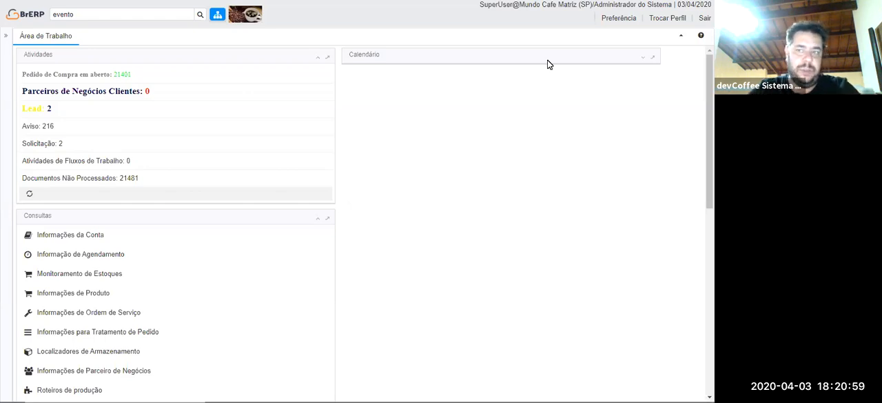
Find "parceiro" in the application menu and open the Parceiro de Negócios window.
{"action": "left_click", "coordinate": [124, 10]}
{"action": "type", "text": "parci"}
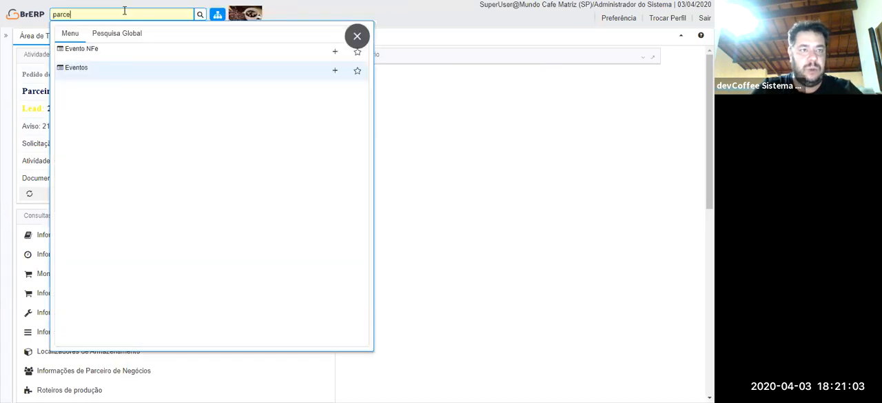
{"action": "type", "text": "iro"}
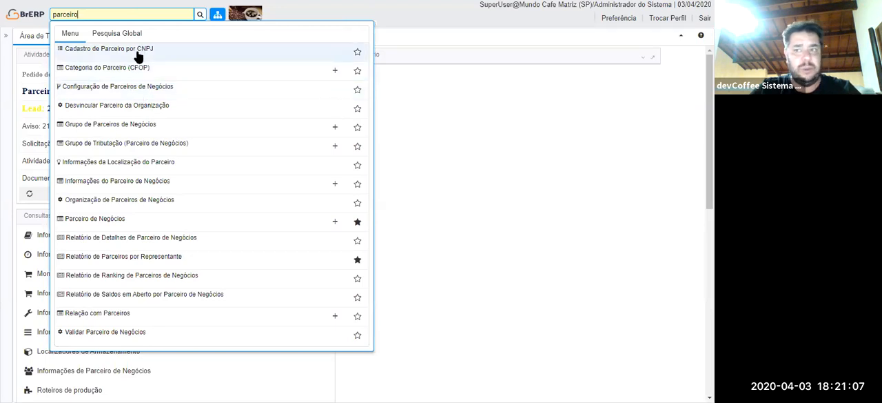
{"action": "left_click", "coordinate": [109, 220]}
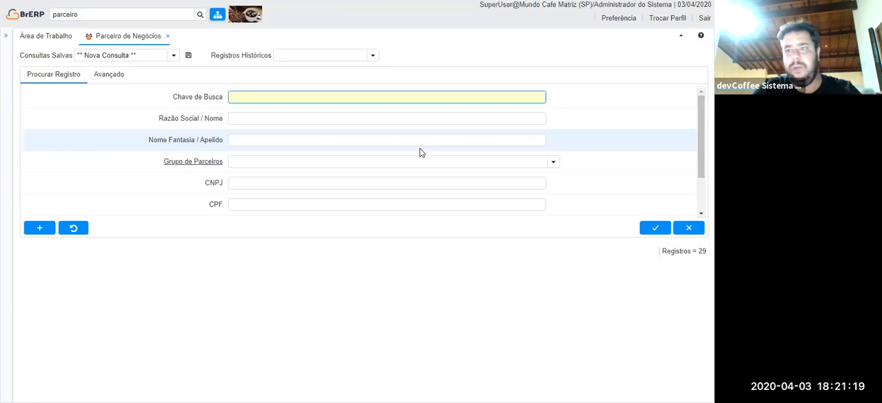
Look up the employee's business partner record by part of the Razão Social / Nome, enclosed in % wildcards.
{"action": "left_click", "coordinate": [267, 122]}
{"action": "type", "text": "%%"}
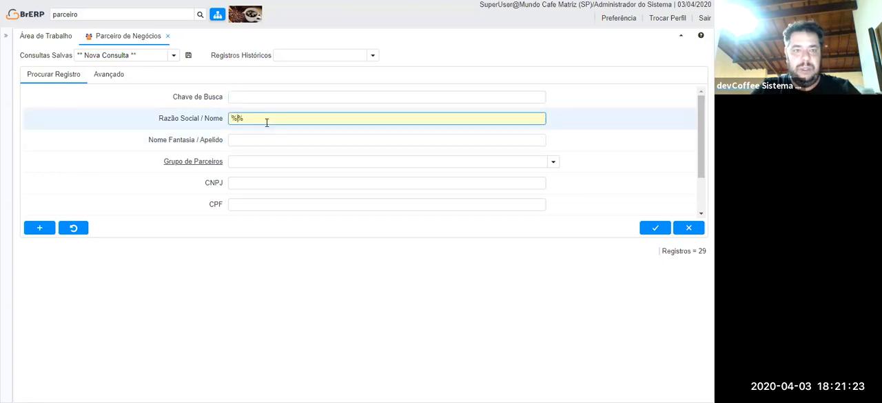
{"action": "type", "text": "fulano"}
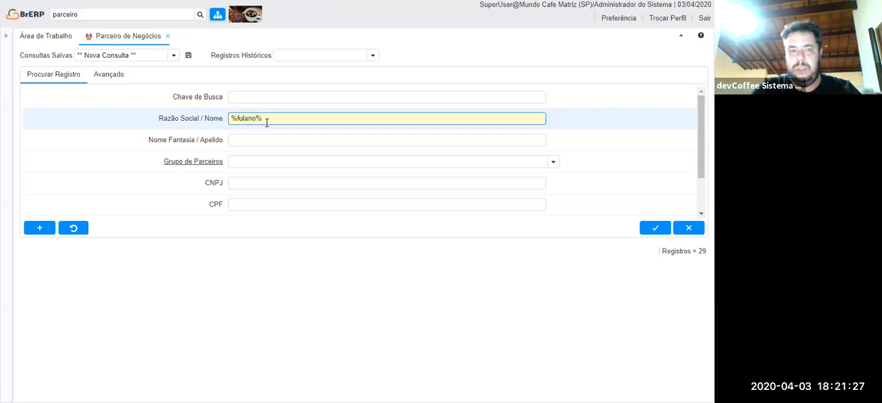
{"action": "key", "text": "Return"}
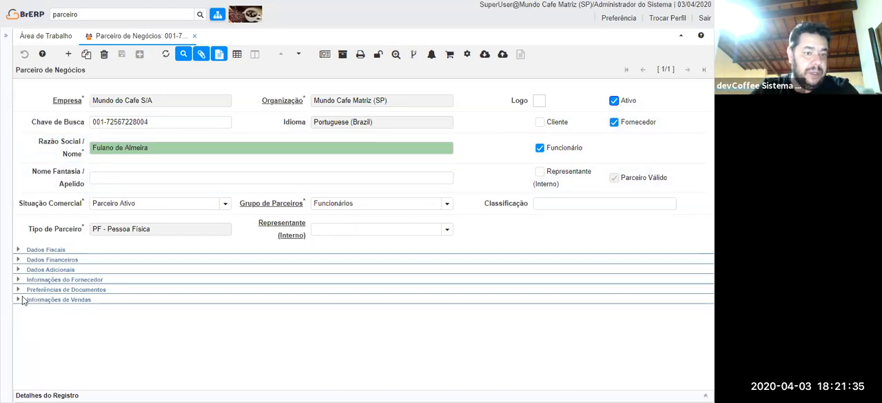
Review the partner's Dados Adicionais, the interview note and the attached CV file, leaving the note and attachment unchanged.
{"action": "left_click", "coordinate": [18, 270]}
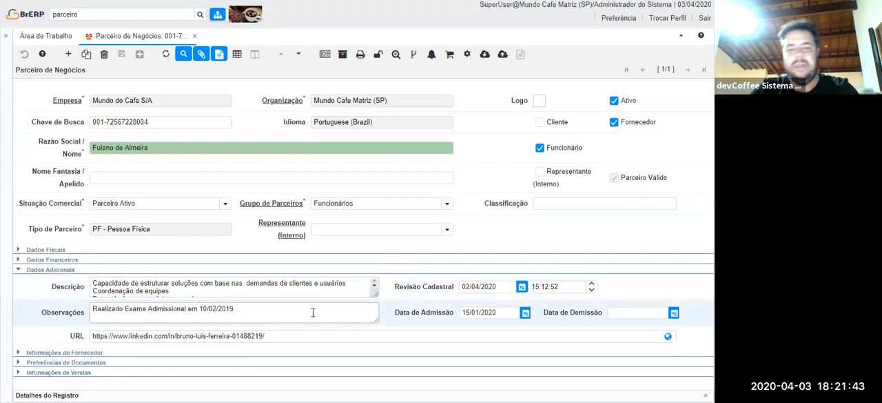
{"action": "left_click", "coordinate": [219, 55]}
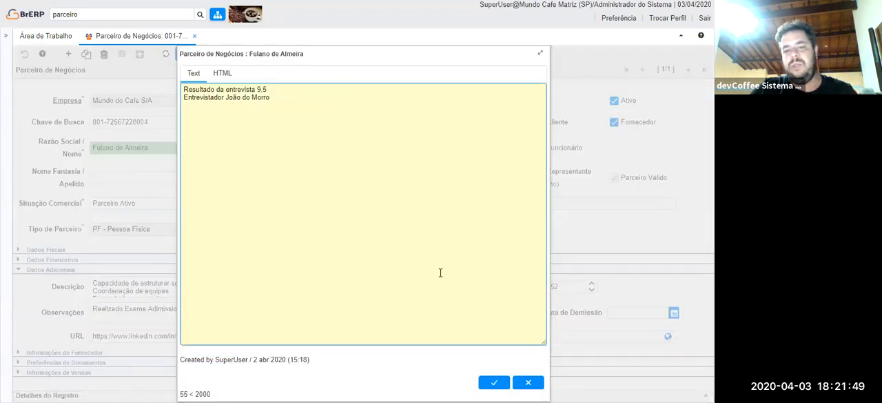
{"action": "left_click", "coordinate": [532, 387]}
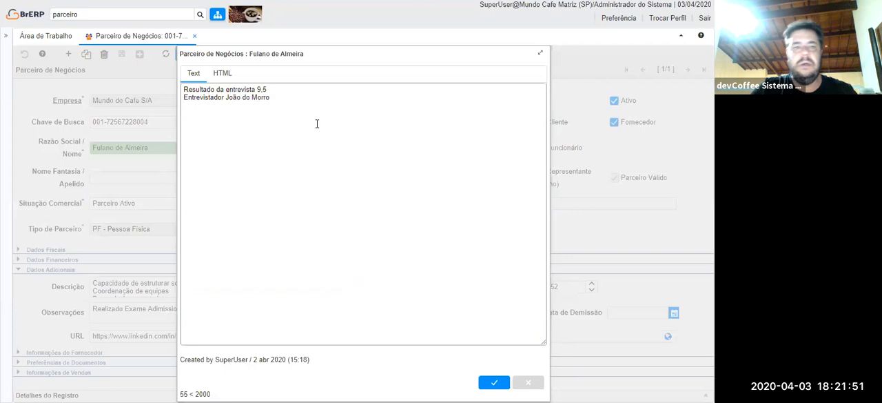
{"action": "left_click", "coordinate": [185, 54]}
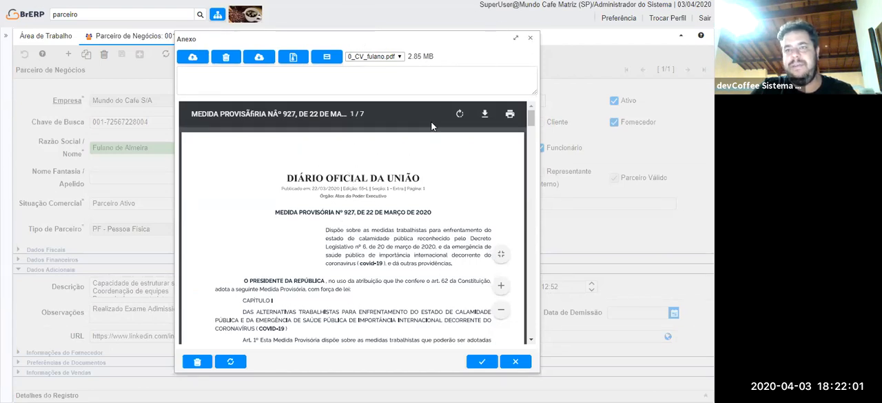
{"action": "key", "text": "Escape"}
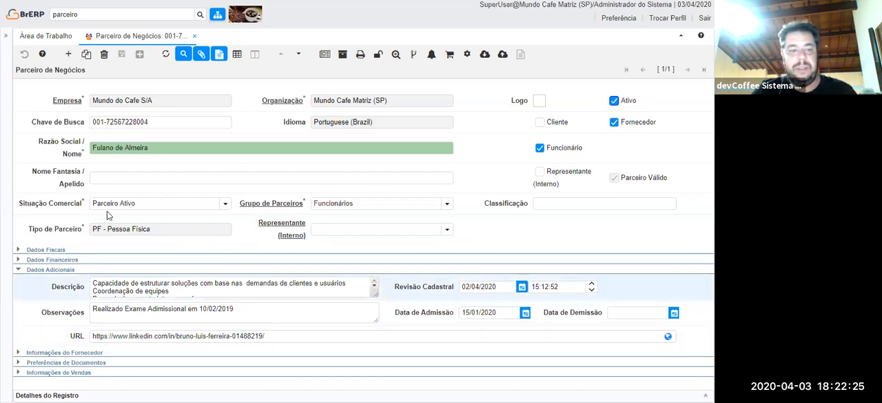
Close the business partner window and open the Cálculo de Rendimento and Cadastro de Rendimento windows.
{"action": "left_click", "coordinate": [195, 35]}
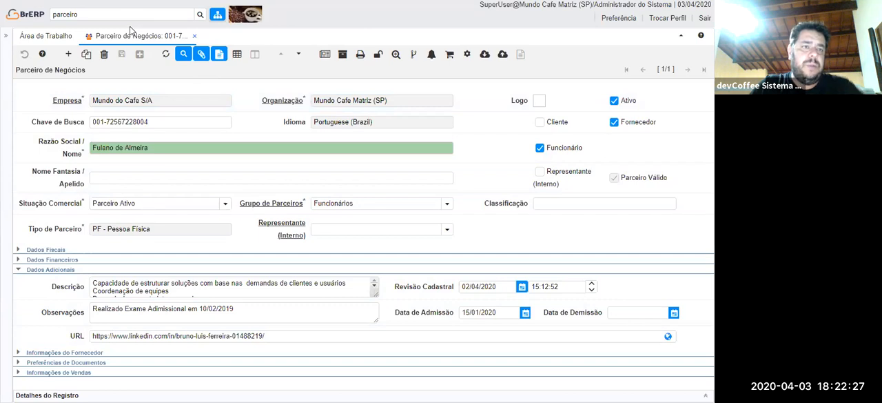
{"action": "left_click", "coordinate": [131, 16]}
{"action": "type", "text": "rendimento"}
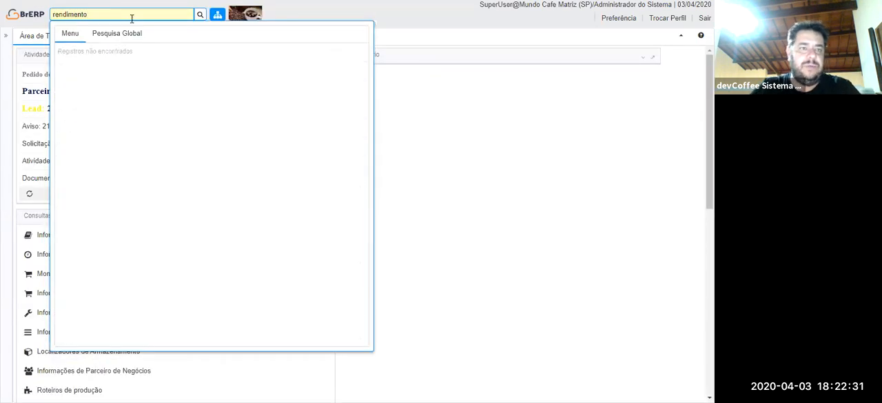
{"action": "left_click", "coordinate": [105, 74]}
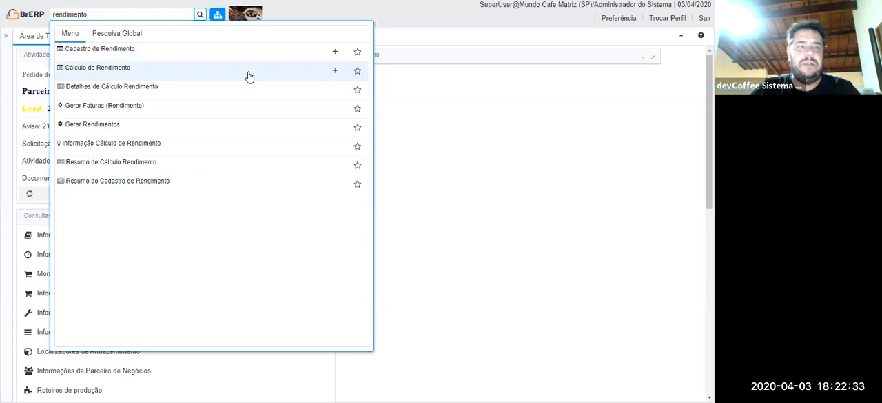
{"action": "left_click", "coordinate": [103, 17]}
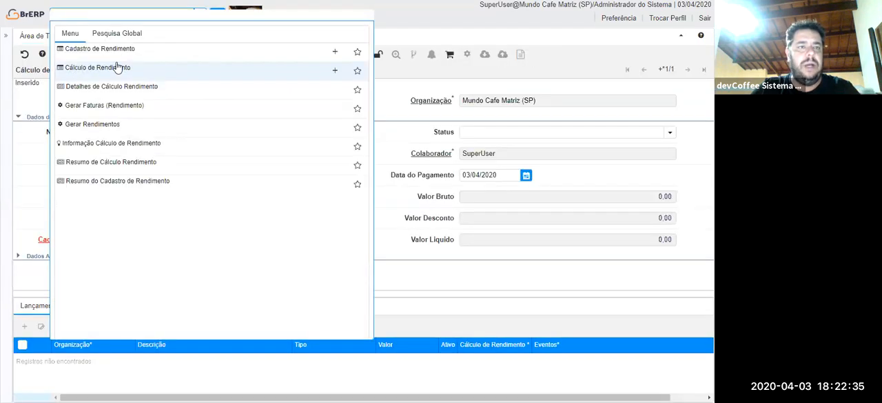
{"action": "left_click", "coordinate": [104, 55]}
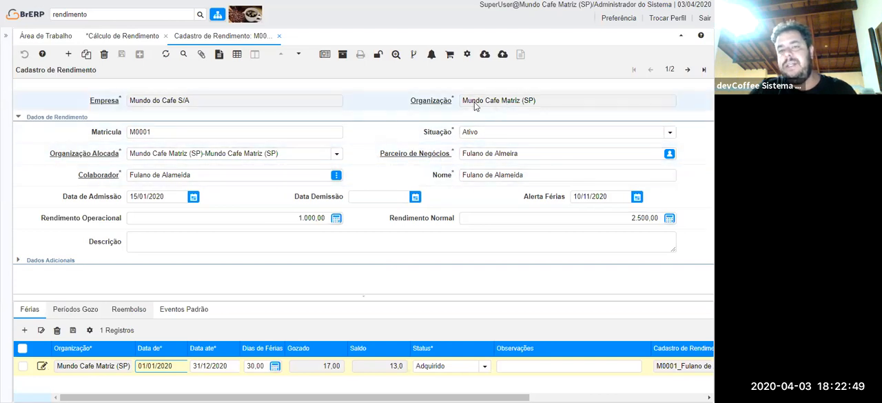
Examine the Organização Alocada choices, then open the employee's Férias record and examine its Status choices.
{"action": "left_click", "coordinate": [336, 157]}
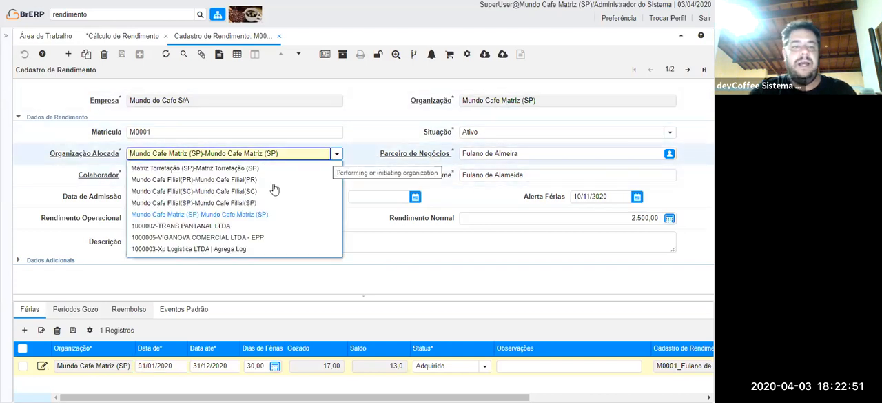
{"action": "left_click", "coordinate": [392, 118]}
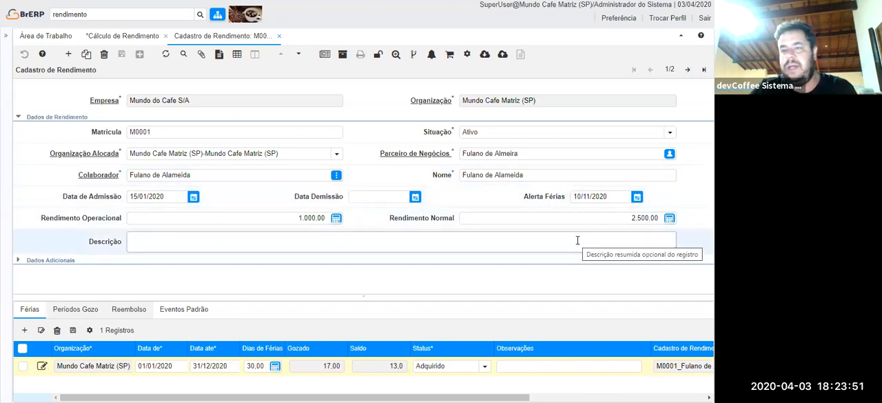
{"action": "left_click", "coordinate": [40, 328]}
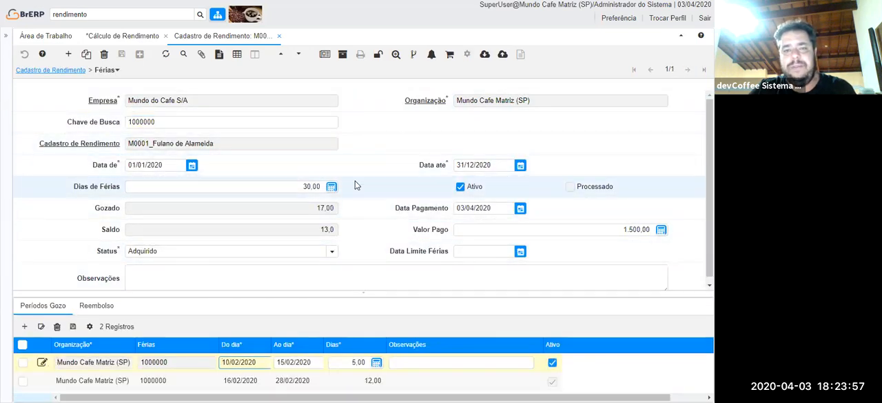
{"action": "left_click", "coordinate": [334, 253]}
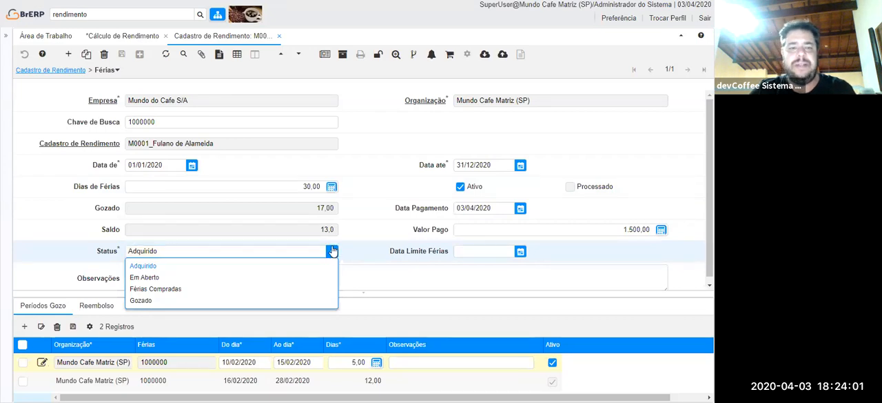
{"action": "left_click", "coordinate": [333, 252]}
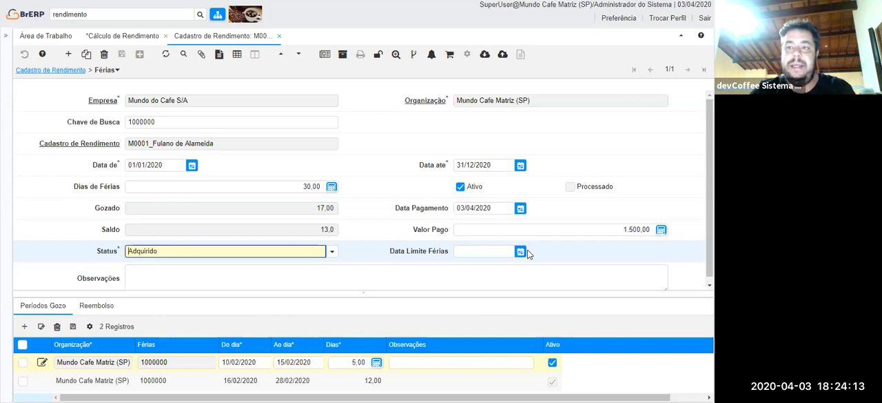
Open the second Períodos Gozo record of the vacation, set its Ao dia date to 25/02/2020 and save it.
{"action": "scroll", "coordinate": [528, 254], "scroll_direction": "down", "scroll_amount": 1}
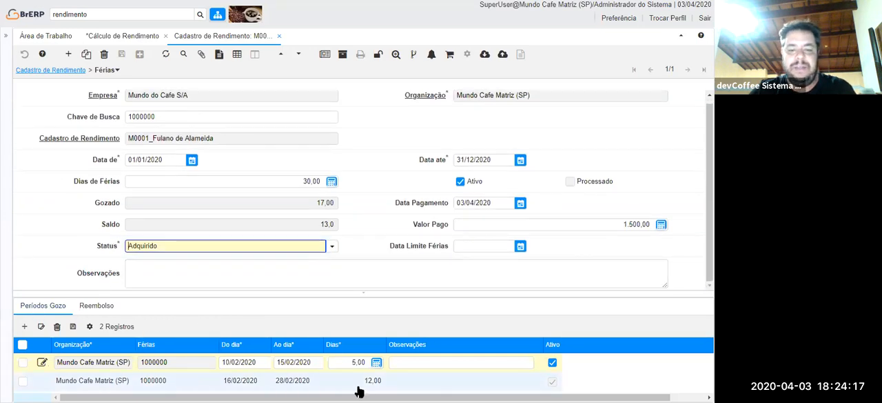
{"action": "left_click", "coordinate": [202, 204]}
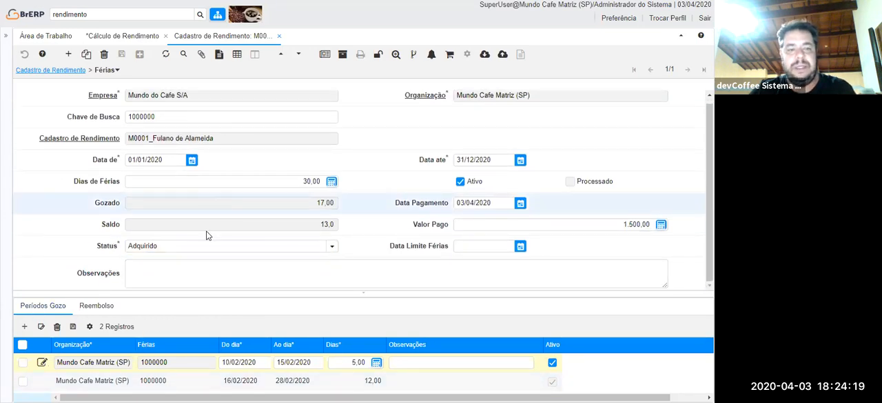
{"action": "double_click", "coordinate": [464, 143]}
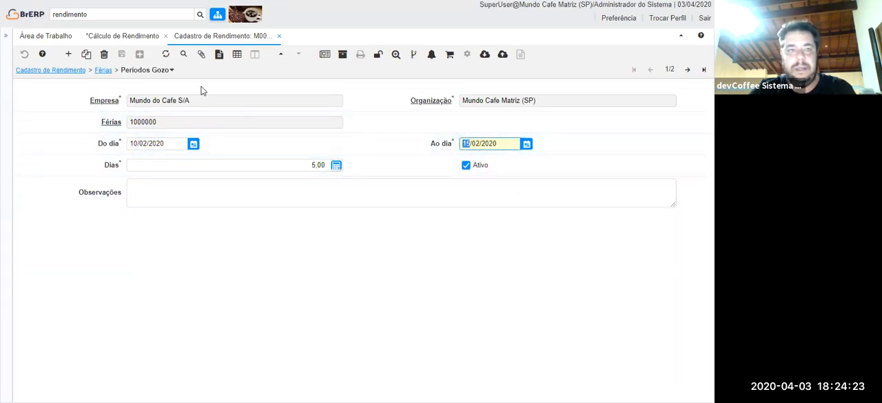
{"action": "left_click", "coordinate": [688, 70]}
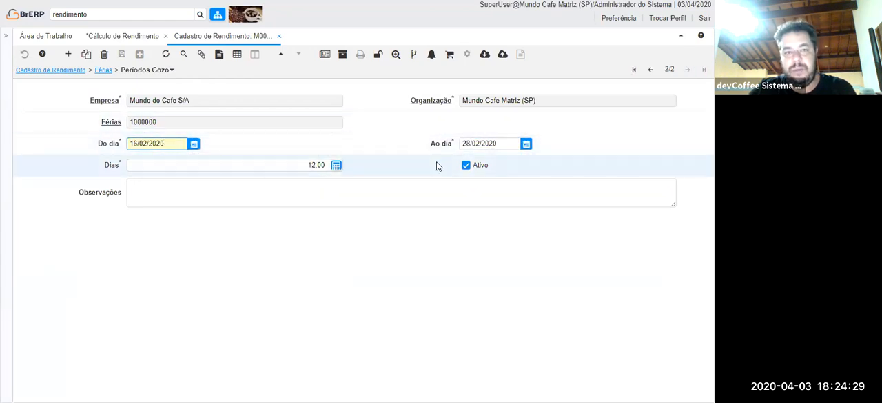
{"action": "left_click", "coordinate": [458, 145]}
{"action": "double_click", "coordinate": [485, 144]}
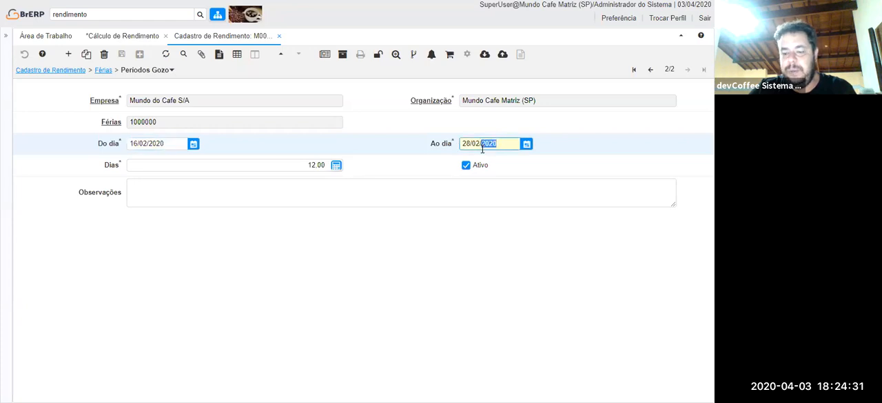
{"action": "key", "text": "BackSpace"}
{"action": "key", "text": "BackSpace"}
{"action": "key", "text": "BackSpace"}
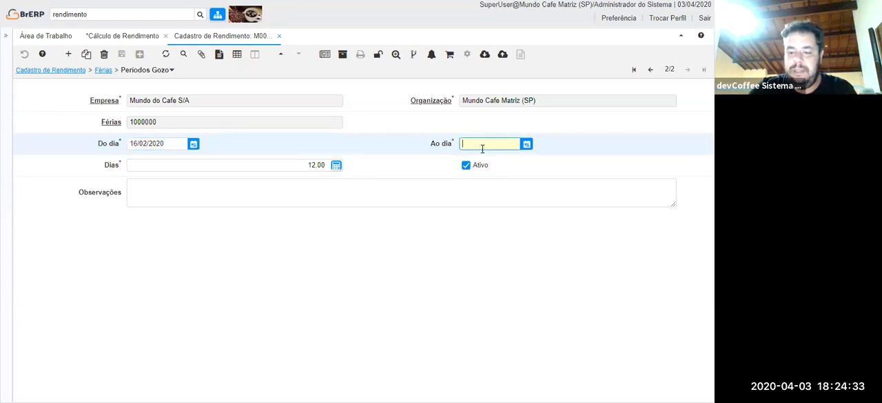
{"action": "type", "text": "25022020"}
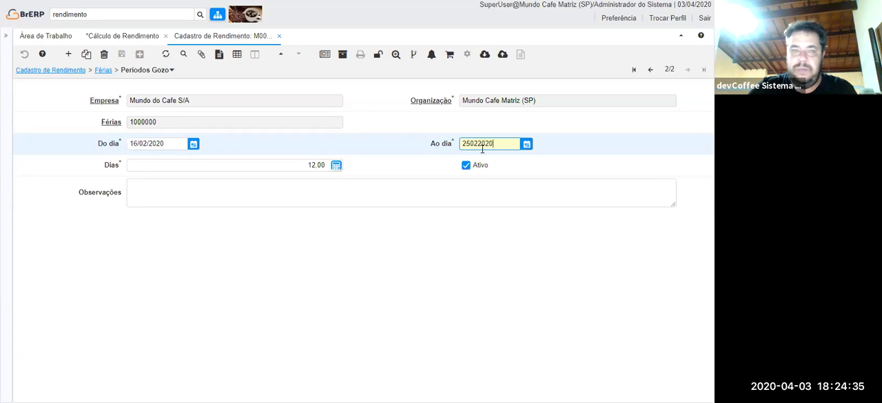
{"action": "key", "text": "Tab"}
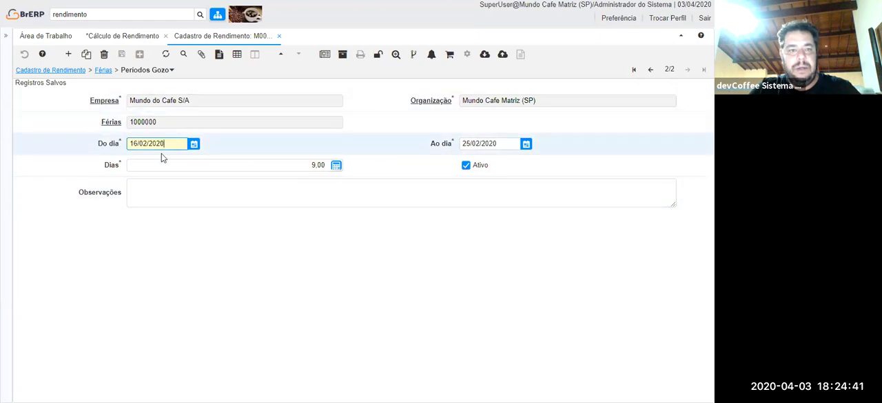
Check the vacation record's Gozado and Saldo days, then return to Cadastro de Rendimento and show its Eventos Padrão.
{"action": "left_click", "coordinate": [110, 71]}
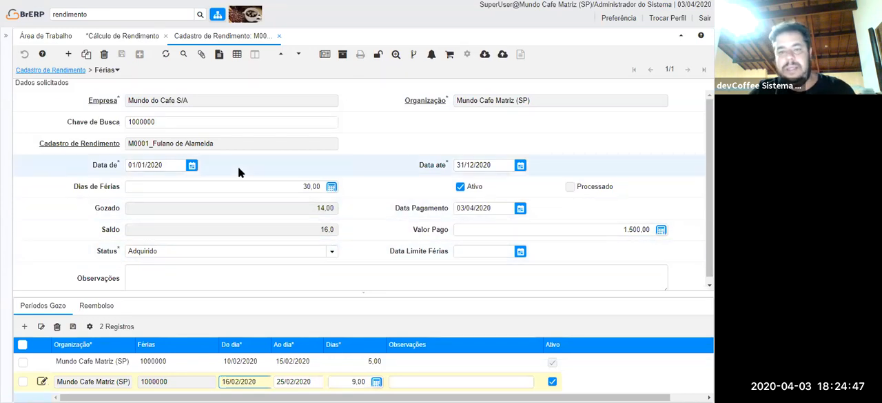
{"action": "scroll", "coordinate": [239, 173], "scroll_direction": "down", "scroll_amount": 1}
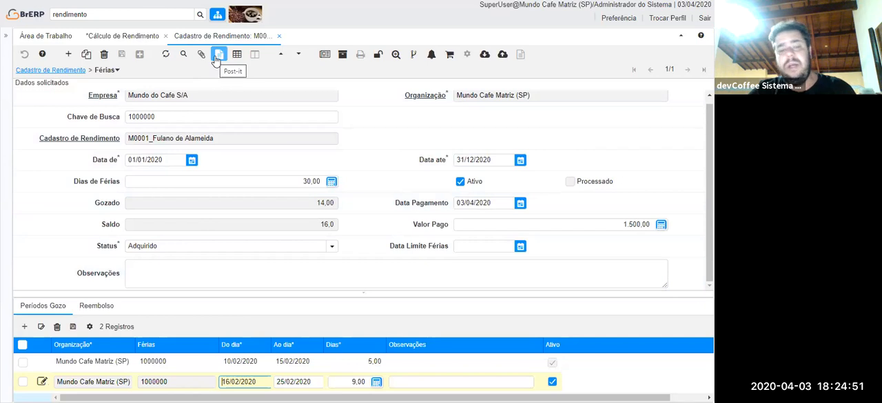
{"action": "left_click", "coordinate": [49, 72]}
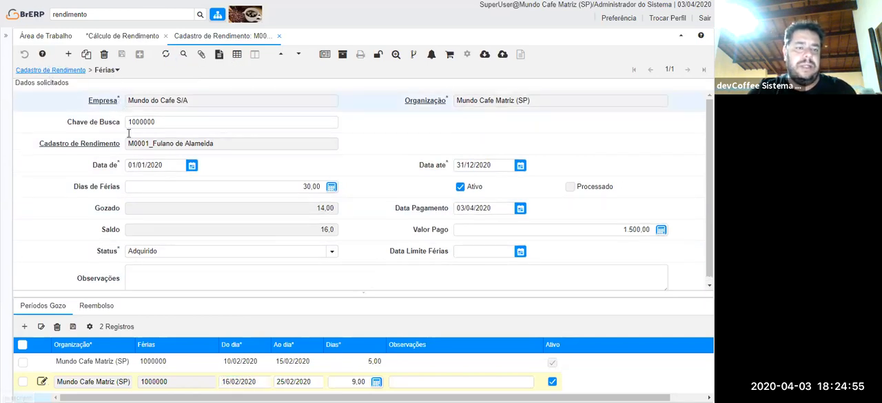
{"action": "left_click", "coordinate": [188, 310]}
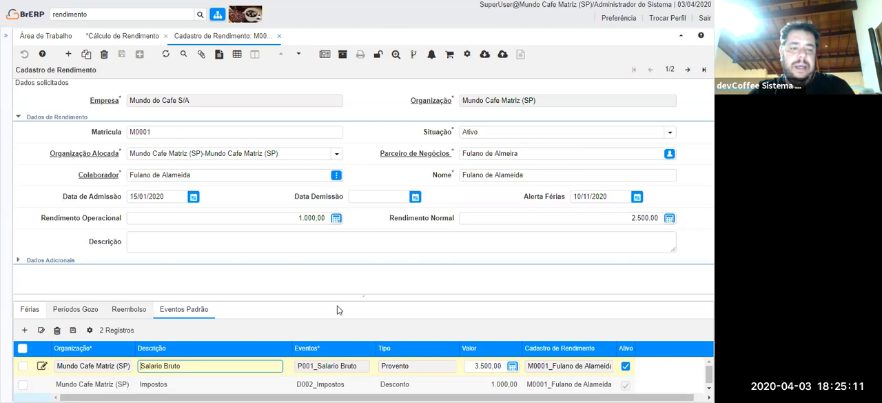
Find "eventos" in the application menu and open the Eventos window.
{"action": "left_click", "coordinate": [107, 15]}
{"action": "double_click", "coordinate": [107, 15]}
{"action": "type", "text": "even"}
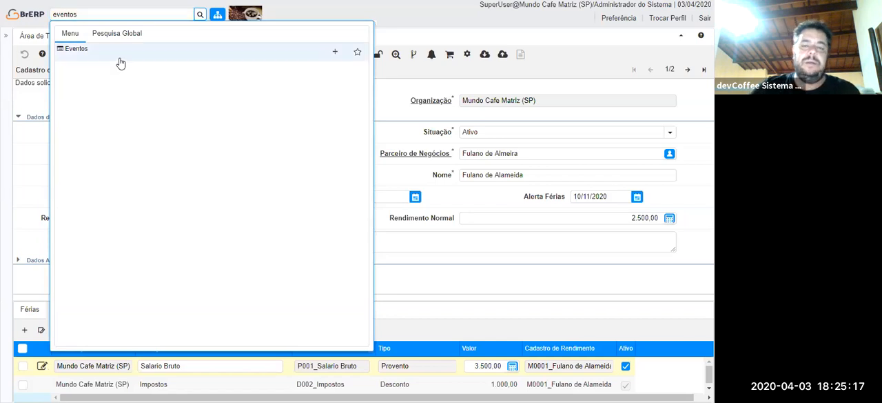
{"action": "left_click", "coordinate": [120, 63]}
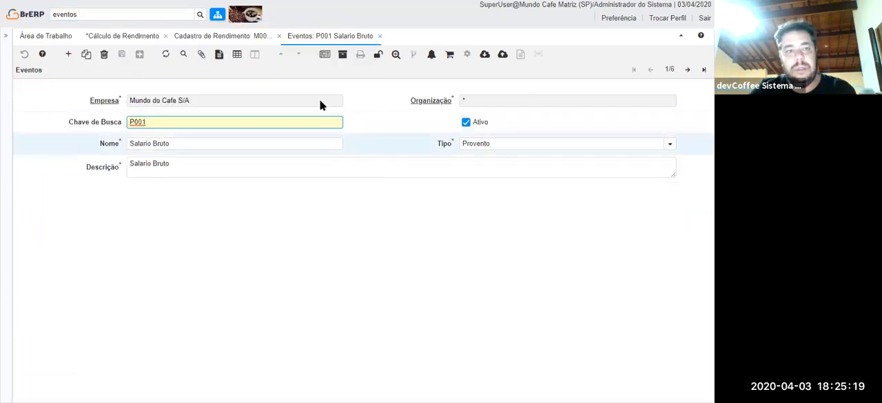
Review the Eventos catalogue as a list, then check the second employee's Cadastro de Rendimento record and close both windows.
{"action": "left_click", "coordinate": [240, 57]}
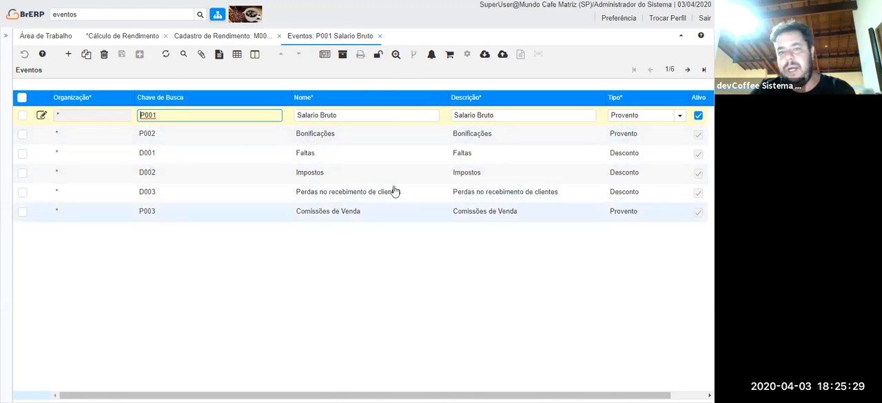
{"action": "left_click", "coordinate": [377, 36]}
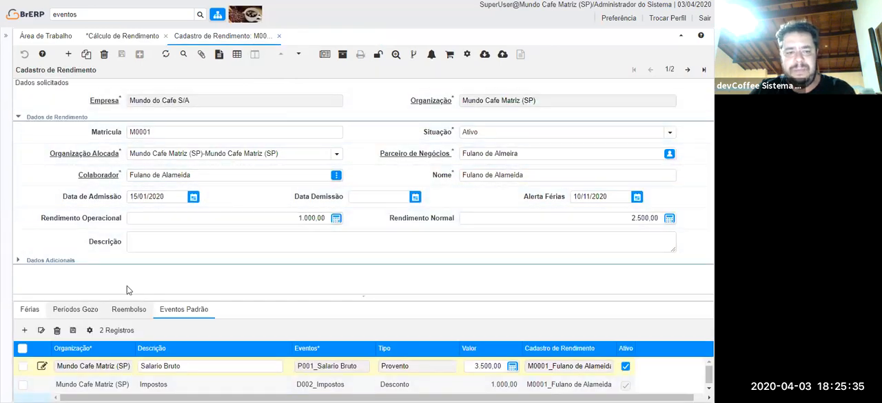
{"action": "left_click", "coordinate": [688, 69]}
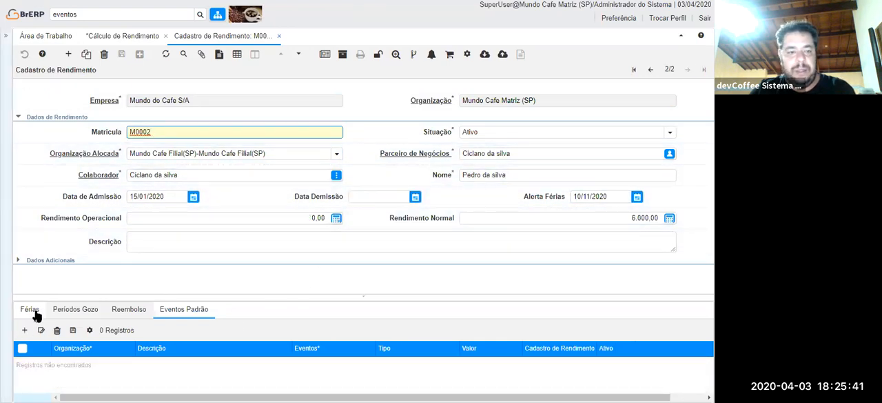
{"action": "left_click", "coordinate": [278, 35]}
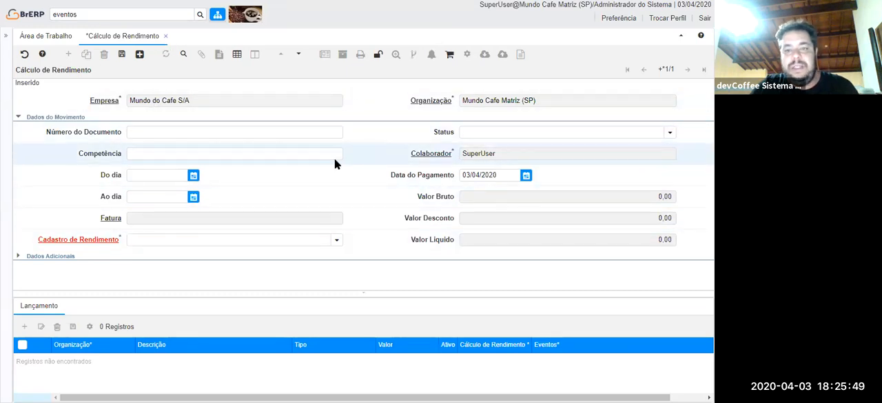
Find "rendi" in the application menu and open the Gerar Rendimentos process.
{"action": "double_click", "coordinate": [133, 15]}
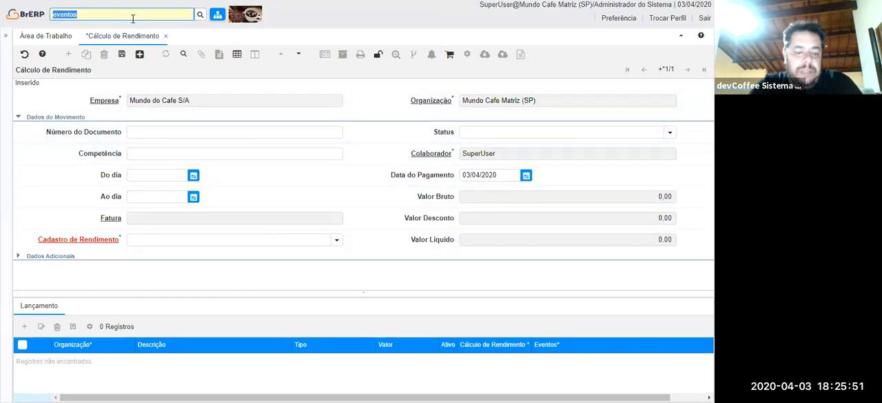
{"action": "type", "text": "gear"}
{"action": "key", "text": "BackSpace"}
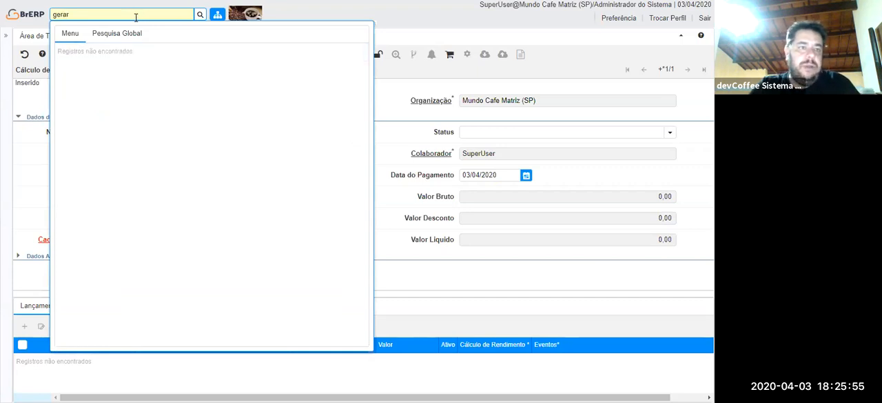
{"action": "key", "text": "ctrl+a"}
{"action": "type", "text": "rendi"}
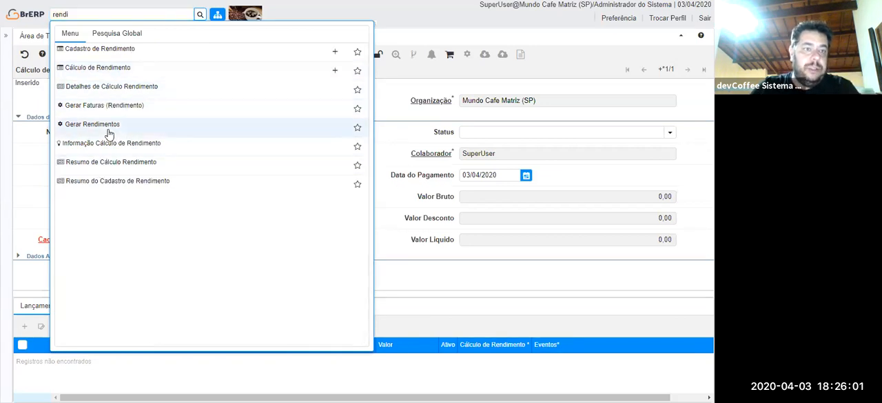
{"action": "left_click", "coordinate": [206, 135]}
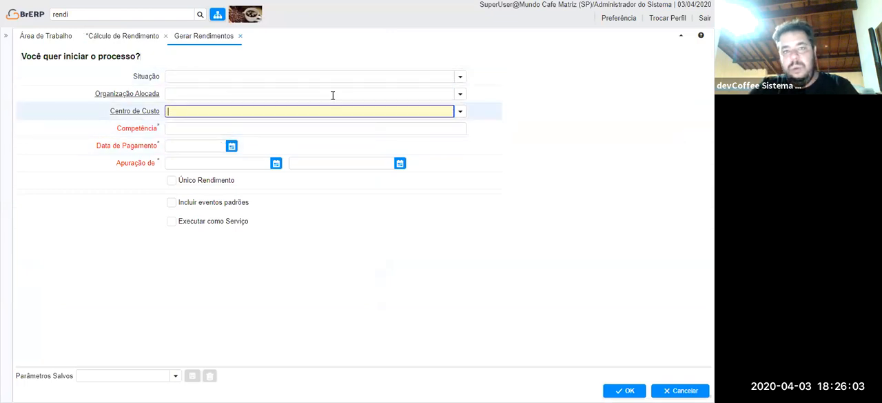
Set Situação to Ativo in the Gerar Rendimentos parameters.
{"action": "left_click", "coordinate": [461, 77]}
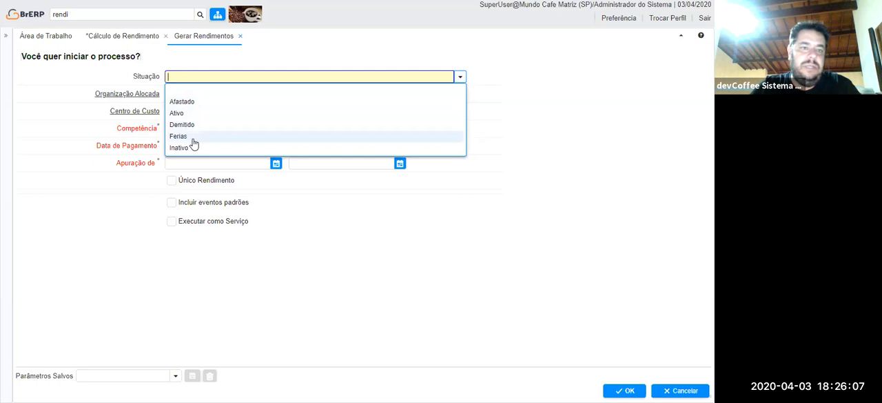
{"action": "left_click", "coordinate": [182, 114]}
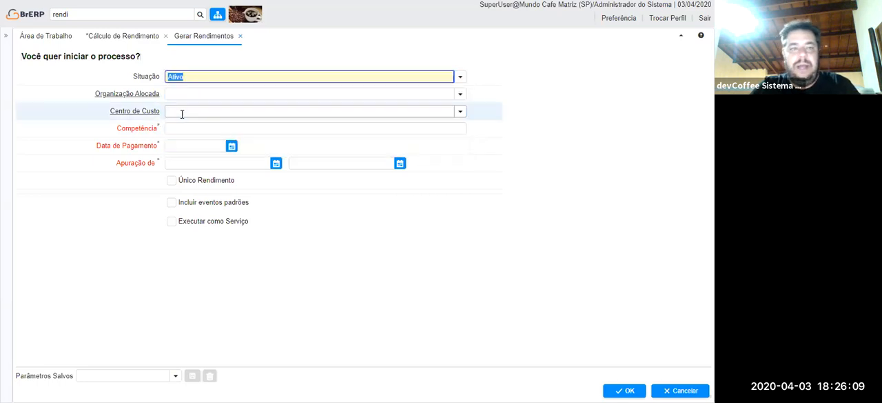
{"action": "left_click", "coordinate": [226, 114]}
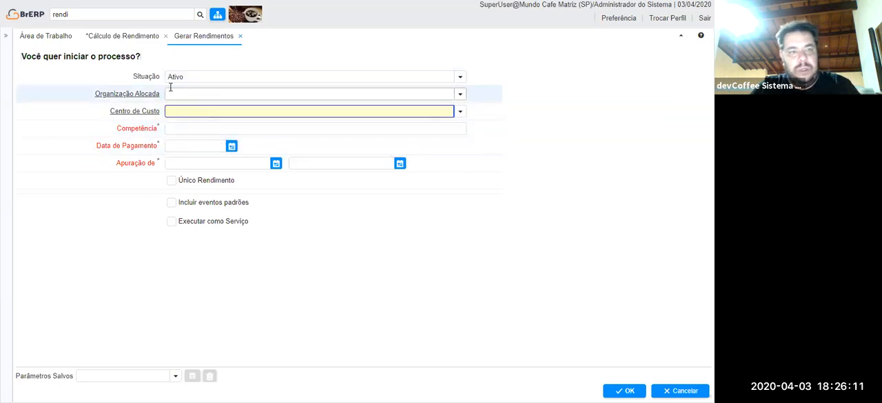
{"action": "left_click", "coordinate": [222, 129]}
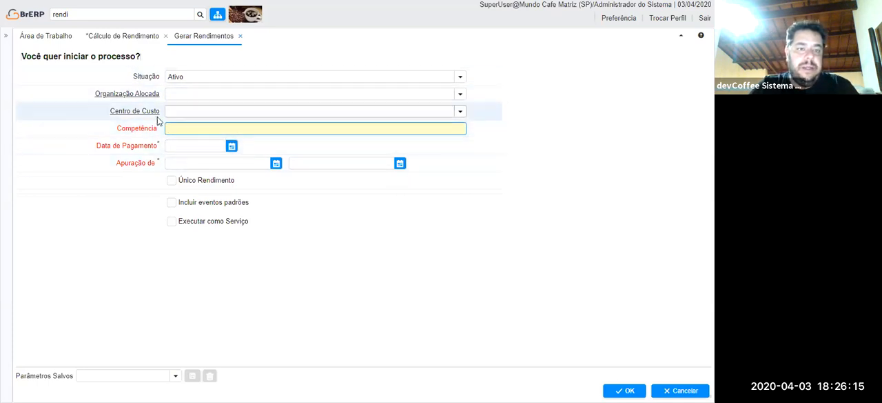
Reopen Cadastro de Rendimento to examine the Dados Adicionais section, then close the extra windows and return to Gerar Rendimentos.
{"action": "left_click", "coordinate": [79, 13]}
{"action": "key", "text": "BackSpace"}
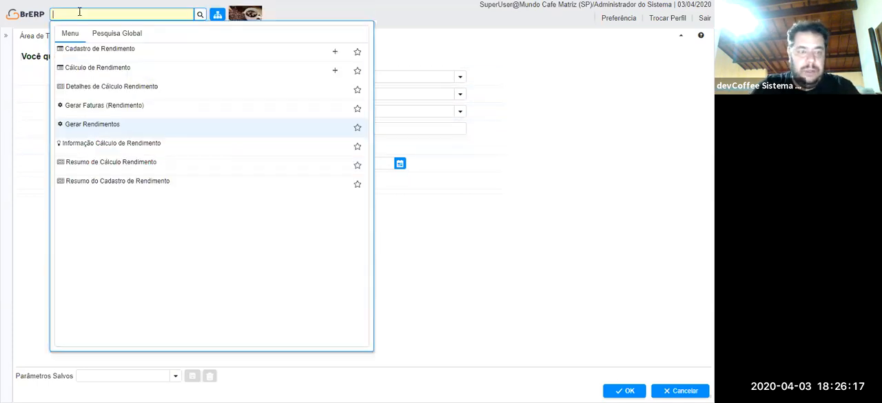
{"action": "left_click", "coordinate": [111, 73]}
{"action": "left_click", "coordinate": [80, 14]}
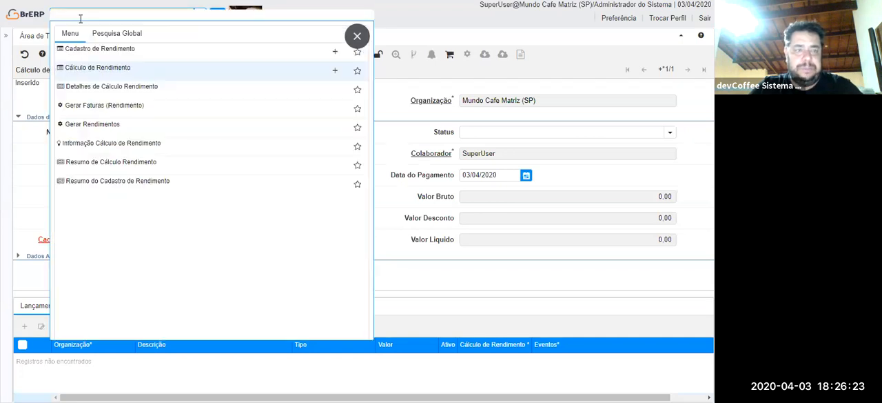
{"action": "left_click", "coordinate": [109, 50]}
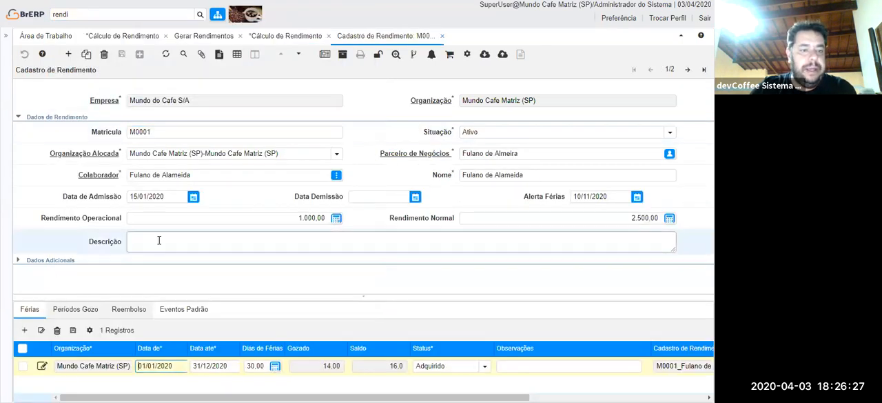
{"action": "left_click", "coordinate": [50, 260]}
{"action": "scroll", "coordinate": [193, 192], "scroll_direction": "down", "scroll_amount": 2}
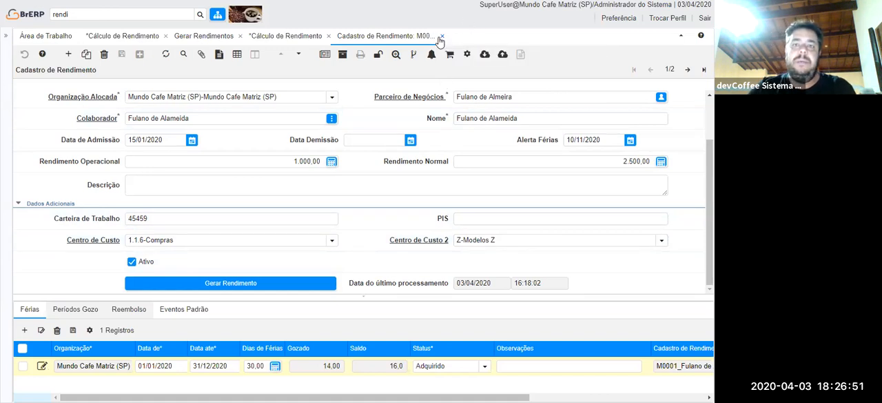
{"action": "left_click", "coordinate": [328, 37]}
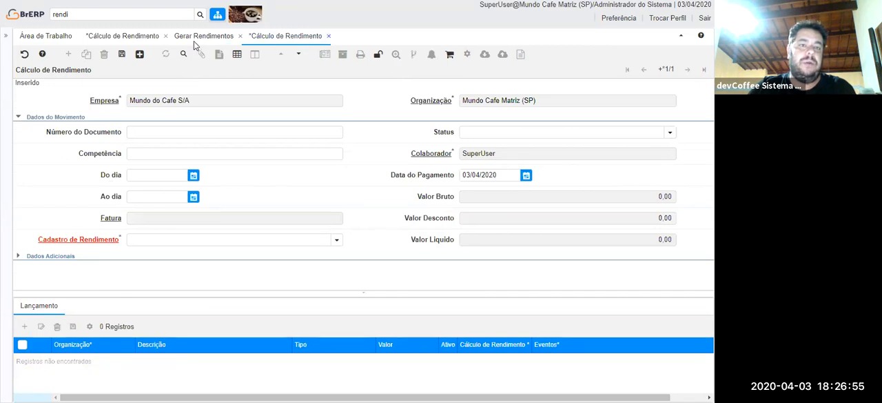
{"action": "key", "text": "Return"}
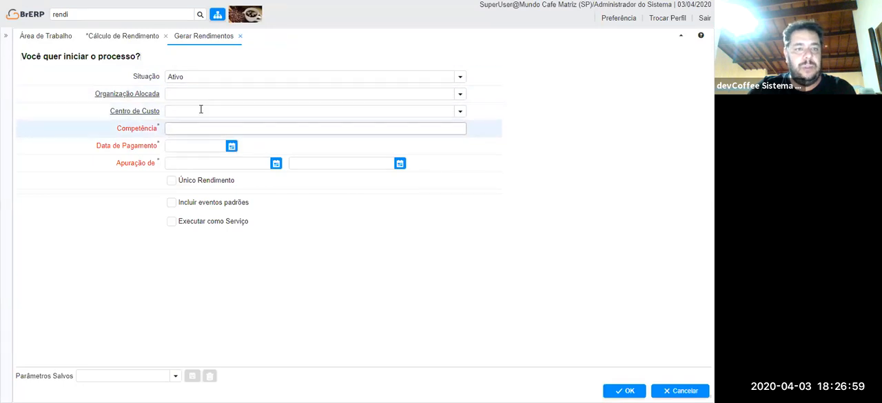
Set Competência to 03/2020, Data de Pagamento to 05/04/2020 and the Apuração period from 01/03/2020 to 31/03/2020.
{"action": "left_click", "coordinate": [344, 135]}
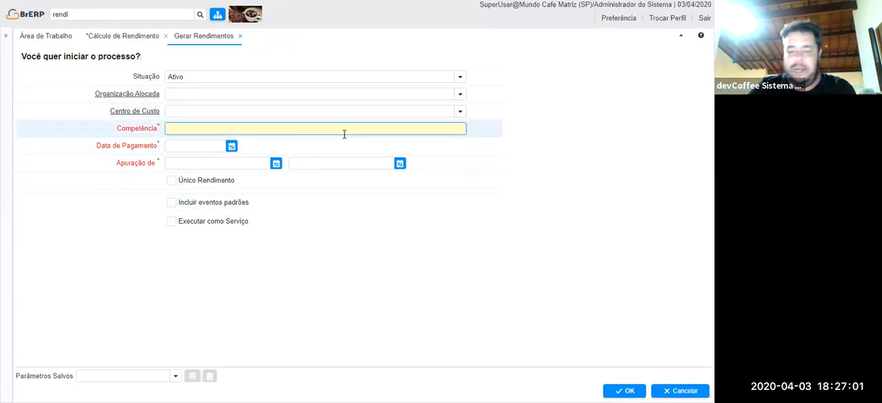
{"action": "type", "text": "03/2020"}
{"action": "key", "text": "Tab"}
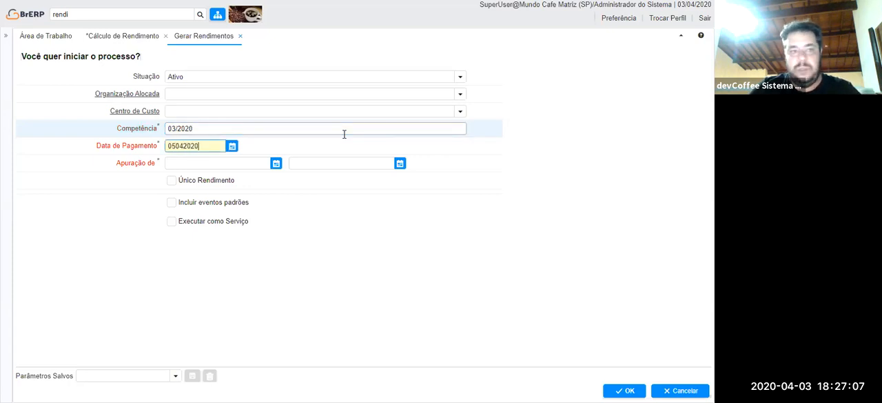
{"action": "type", "text": "05042020"}
{"action": "key", "text": "Tab"}
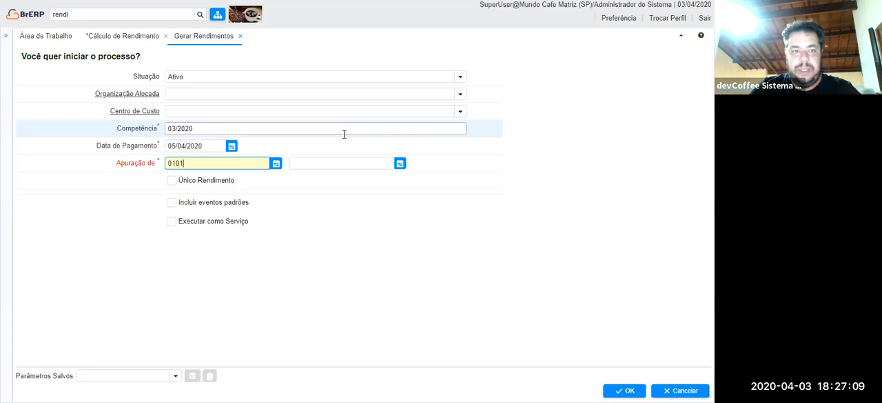
{"action": "type", "text": "01/03/2020"}
{"action": "key", "text": "Tab"}
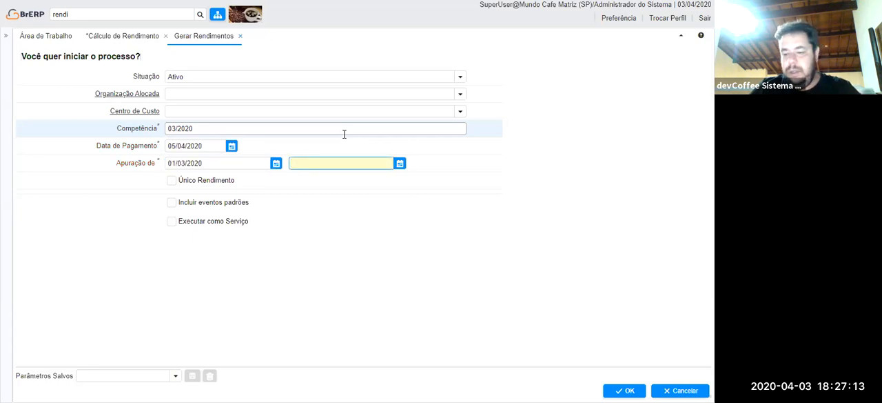
{"action": "type", "text": "31/03/2020"}
{"action": "key", "text": "Tab"}
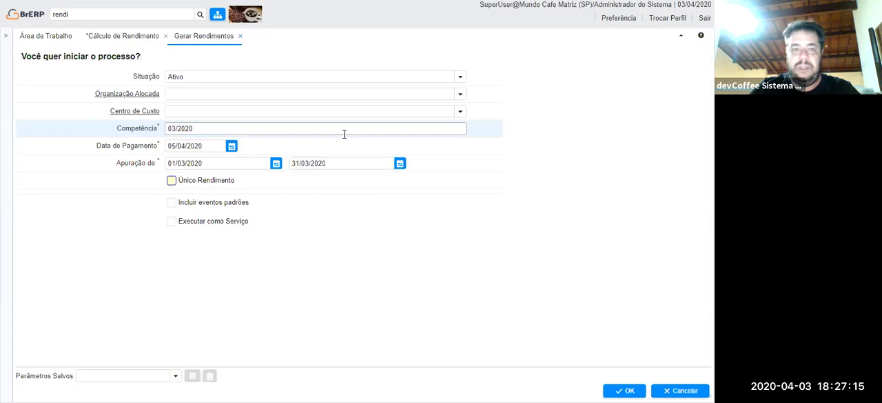
Include the standard events with Único Rendimento off and run the income generation.
{"action": "left_click", "coordinate": [182, 181]}
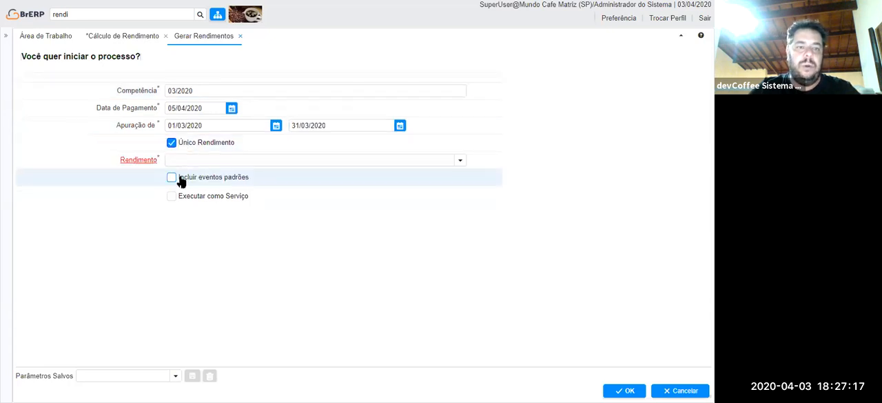
{"action": "left_click", "coordinate": [172, 144]}
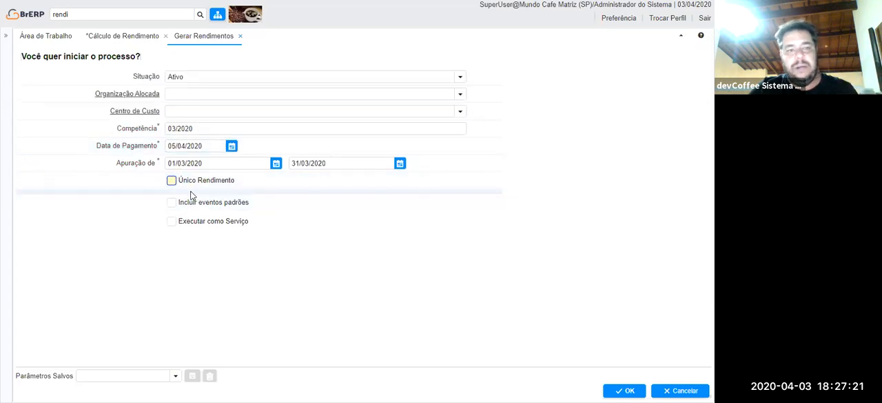
{"action": "left_click", "coordinate": [175, 203]}
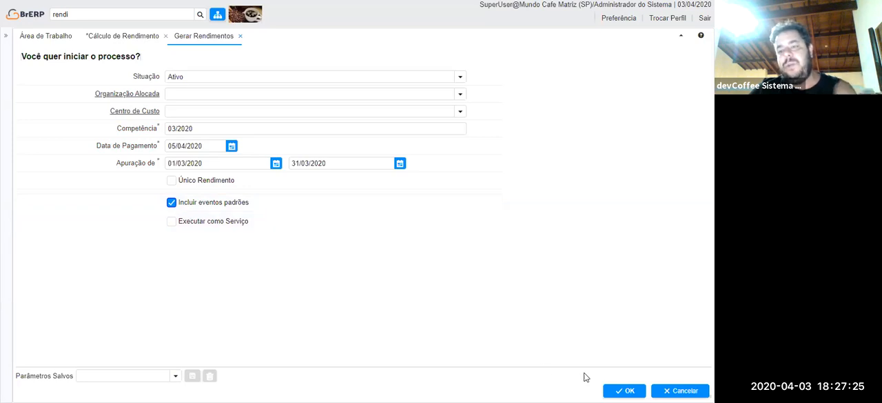
{"action": "left_click", "coordinate": [612, 390]}
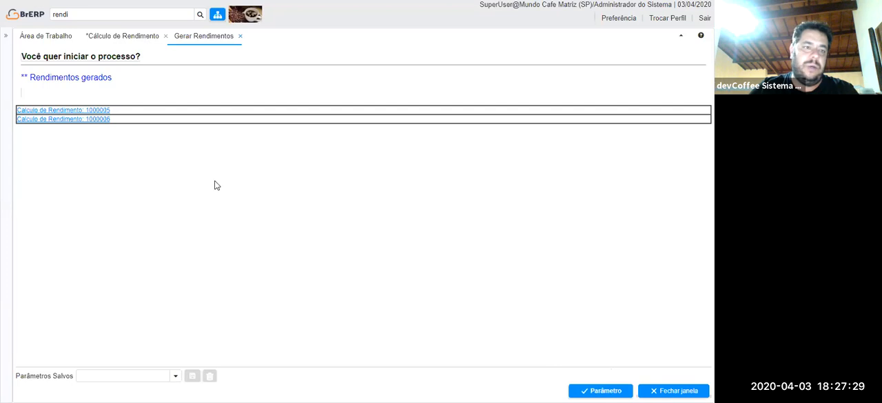
Open the first generated Cálculo de Rendimento, close the Gerar Rendimentos window and open the calculation's Salario Bruto Lançamento.
{"action": "left_click", "coordinate": [96, 113]}
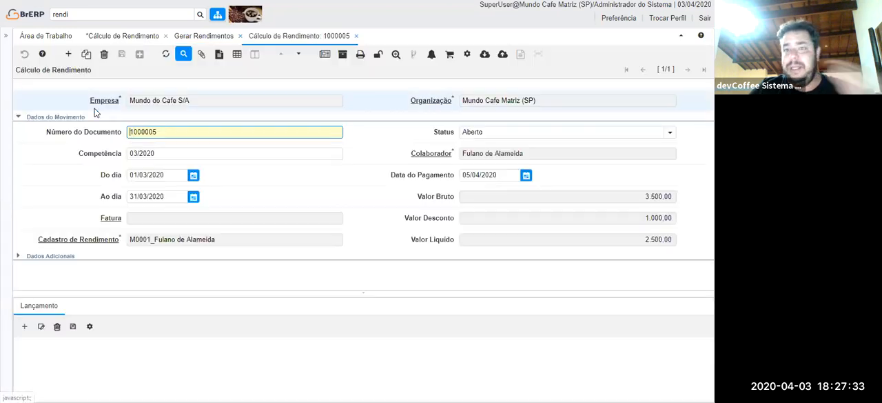
{"action": "left_click", "coordinate": [240, 36]}
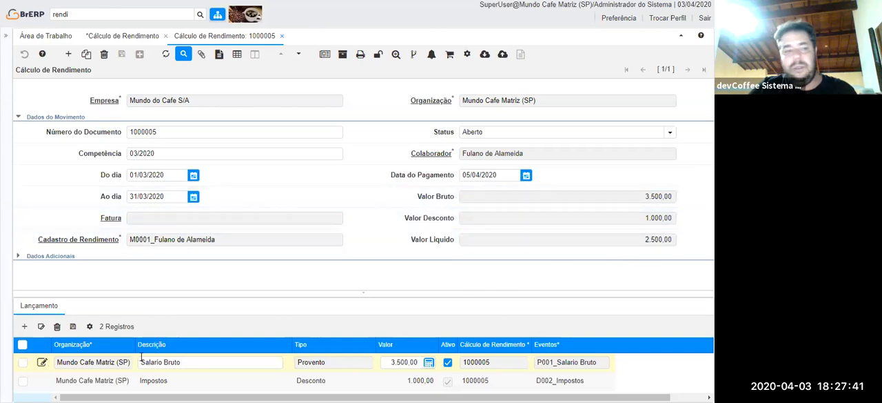
{"action": "left_click", "coordinate": [30, 312]}
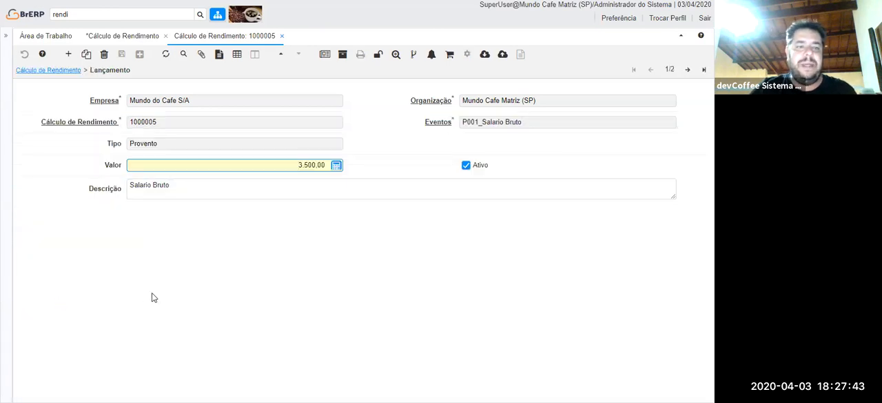
Add a Lançamento for event P002 Bonificações with a Valor of 3.000,00 and save it.
{"action": "left_click", "coordinate": [70, 55]}
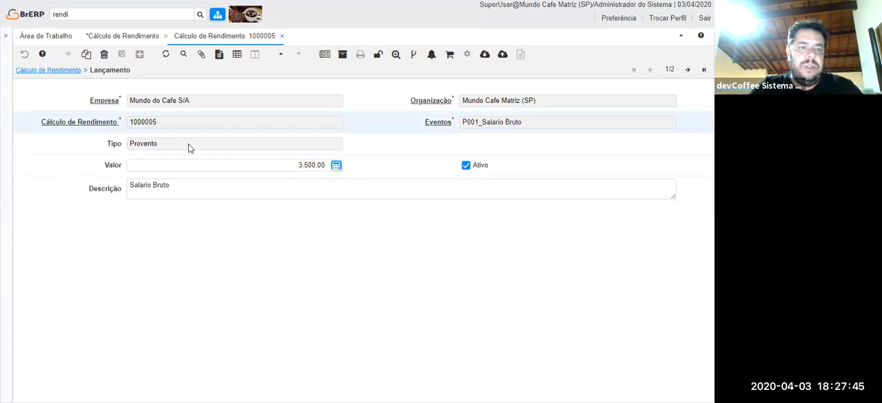
{"action": "type", "text": "p002"}
{"action": "key", "text": "Tab"}
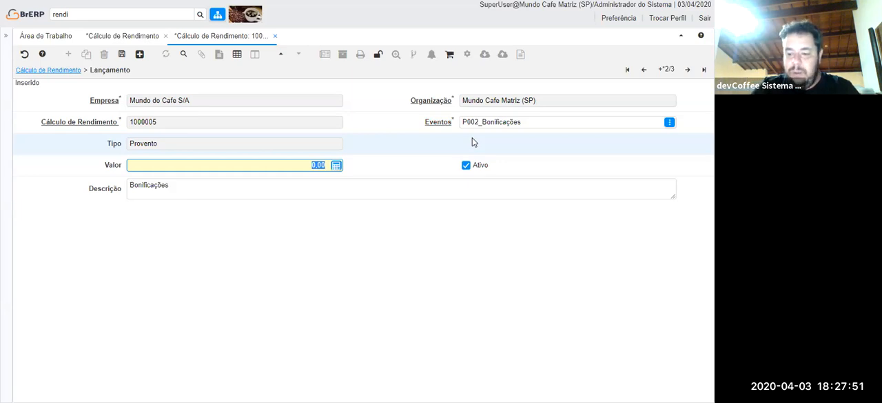
{"action": "type", "text": "3000"}
{"action": "key", "text": "Tab"}
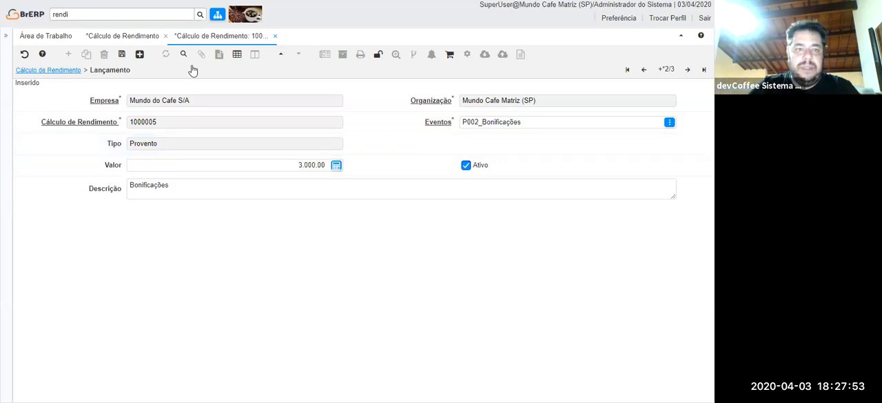
{"action": "left_click", "coordinate": [122, 53]}
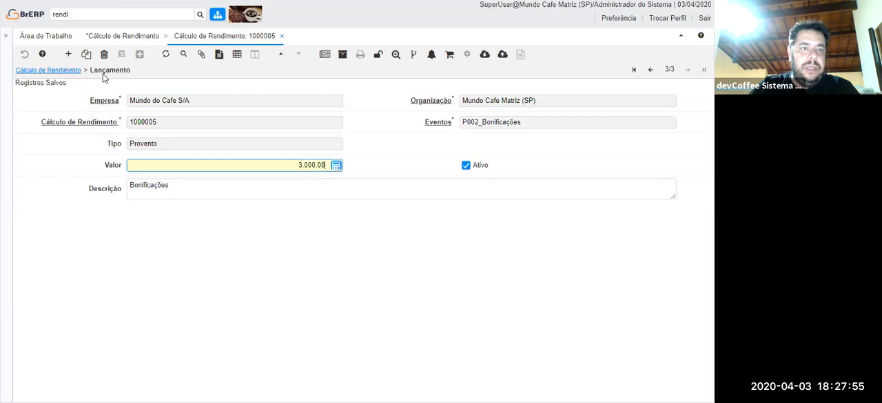
Start a new Lançamento for event D002 Impostos with a Valor of 690,00 and try to save it.
{"action": "left_click", "coordinate": [69, 55]}
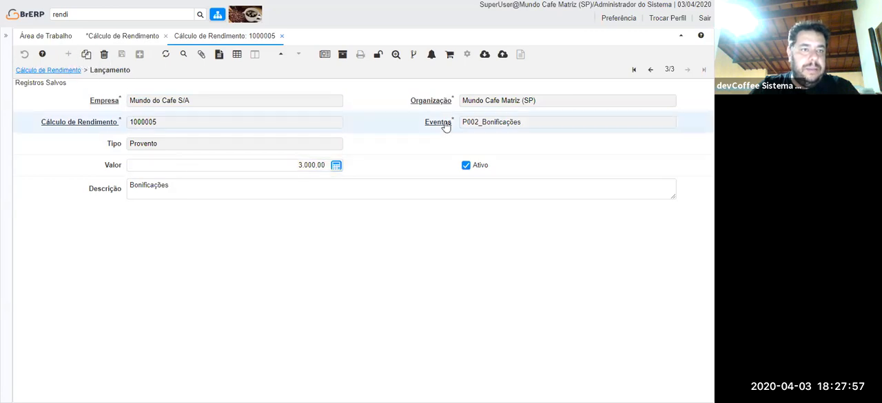
{"action": "left_click", "coordinate": [520, 122]}
{"action": "type", "text": "d001"}
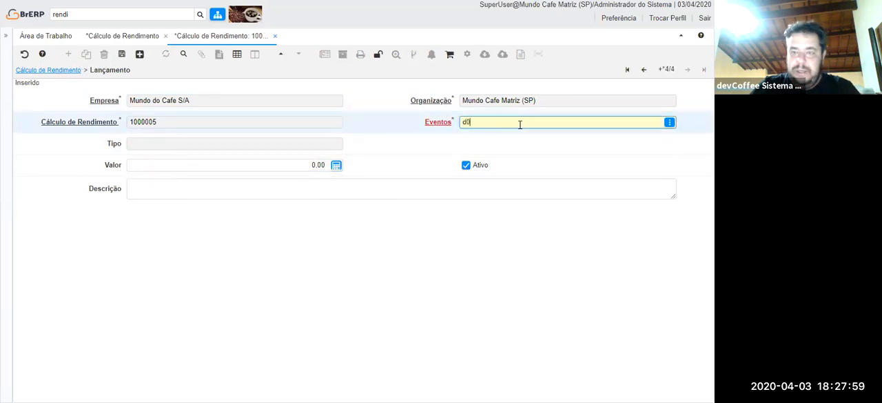
{"action": "key", "text": "Tab"}
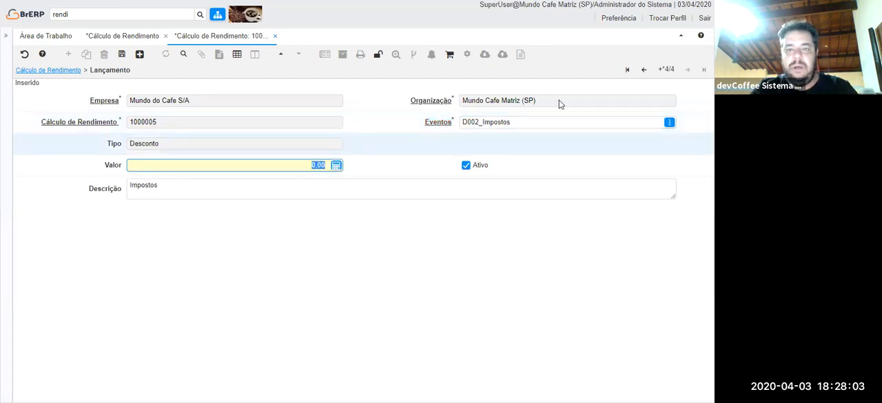
{"action": "type", "text": "690"}
{"action": "key", "text": "Tab"}
{"action": "left_click", "coordinate": [123, 60]}
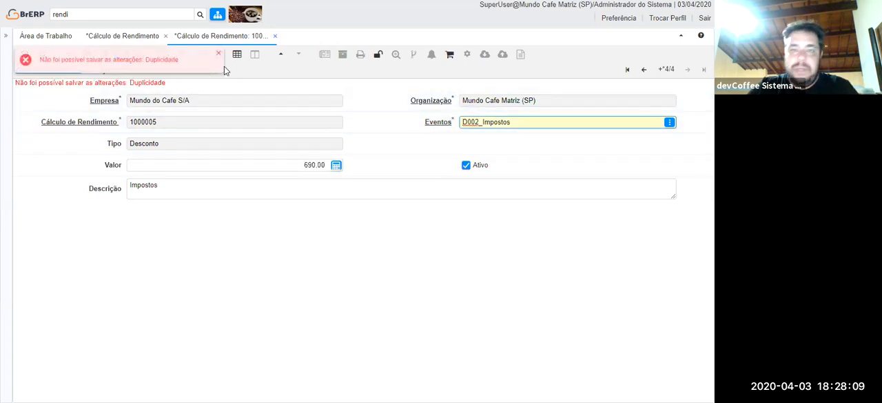
{"action": "left_click", "coordinate": [216, 56]}
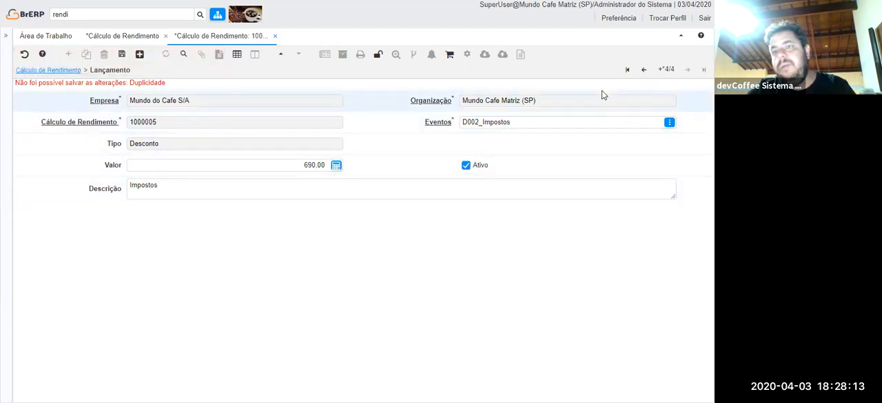
Change the unsaved Lançamento's event to D001 Faltas, save it and return to the Cálculo de Rendimento.
{"action": "left_click", "coordinate": [549, 121]}
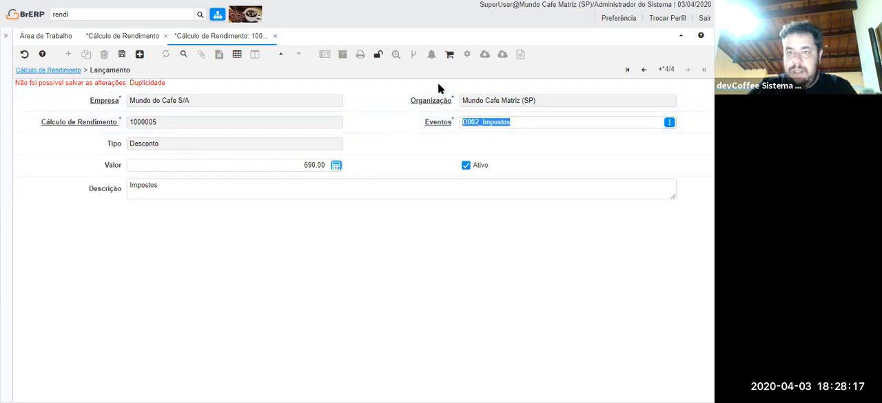
{"action": "left_click", "coordinate": [552, 119]}
{"action": "type", "text": "d001"}
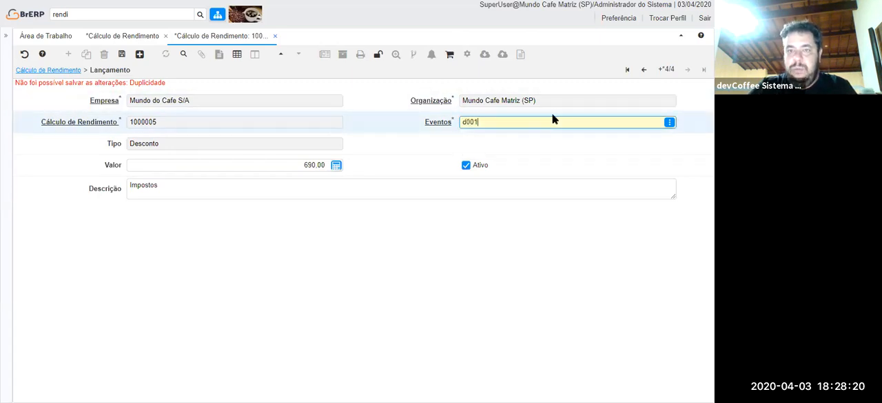
{"action": "key", "text": "Tab"}
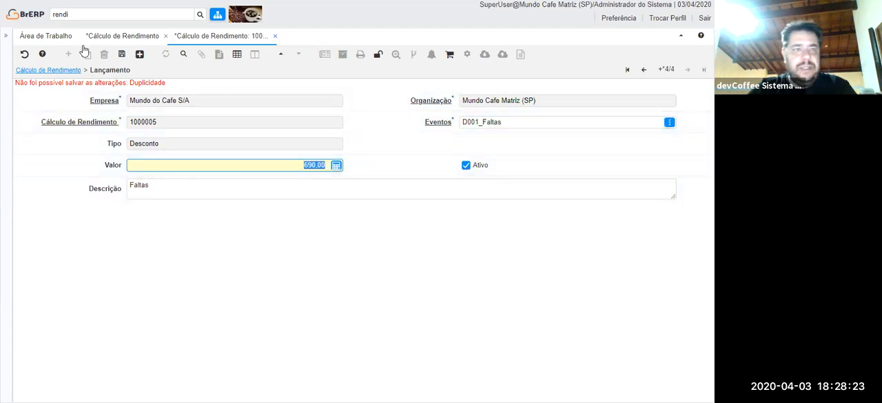
{"action": "left_click", "coordinate": [122, 54]}
{"action": "left_click", "coordinate": [63, 71]}
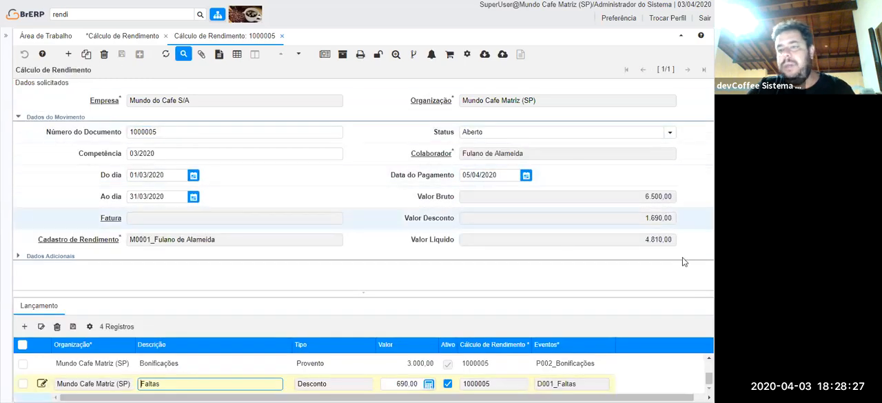
Generate the calculation's Emissão Recibo print preview, check it and close it.
{"action": "left_click", "coordinate": [360, 55]}
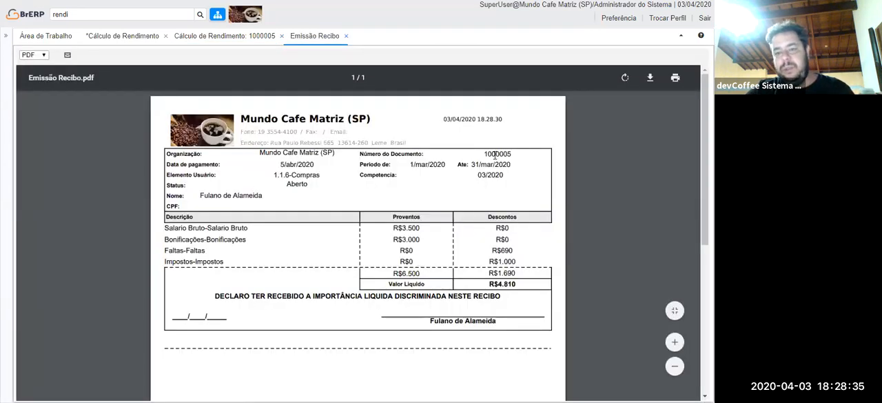
{"action": "left_click", "coordinate": [346, 37]}
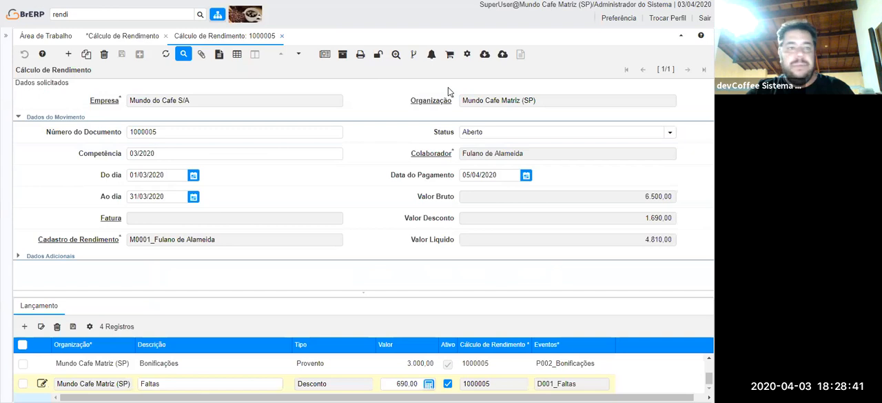
Look up all Cálculo de Rendimento records without filters and go to the second calculation.
{"action": "key", "text": "alt+f"}
{"action": "left_click", "coordinate": [655, 245]}
{"action": "left_click", "coordinate": [688, 69]}
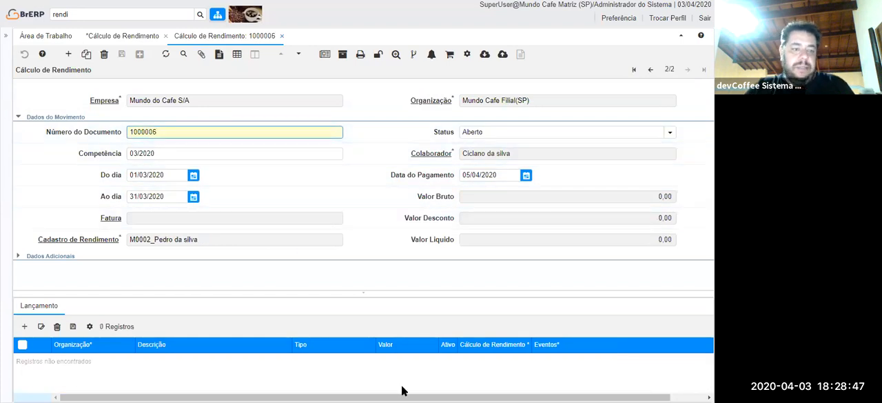
Add a Lançamento to the second calculation for event P003 Comissões de Venda with a Valor of 4.500,00 and save it.
{"action": "left_click", "coordinate": [42, 305]}
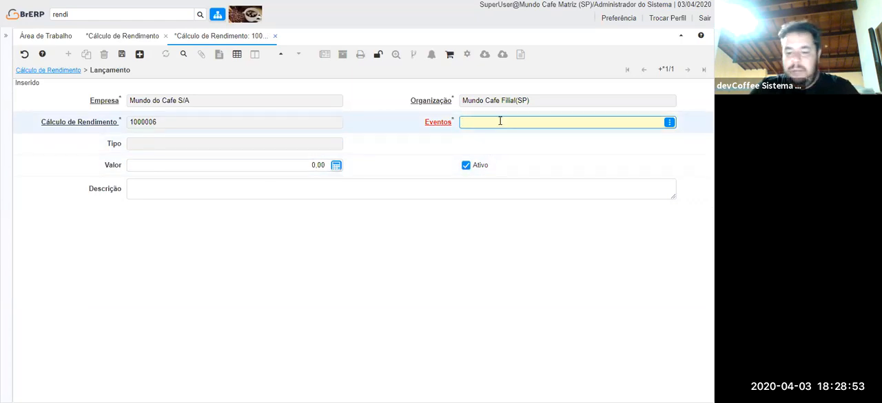
{"action": "key", "text": "Return"}
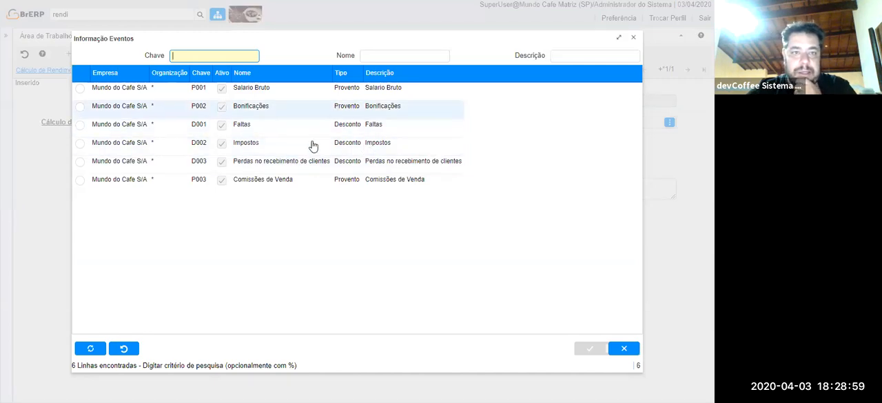
{"action": "left_click", "coordinate": [296, 179]}
{"action": "double_click", "coordinate": [307, 184]}
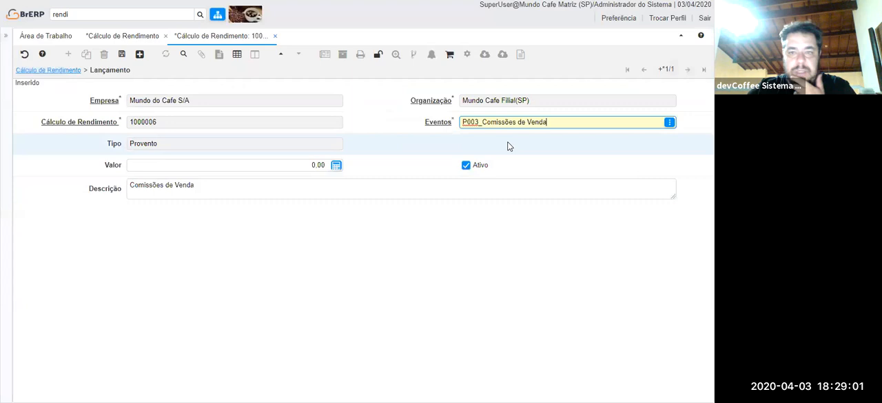
{"action": "left_click", "coordinate": [220, 166]}
{"action": "type", "text": "4500"}
{"action": "key", "text": "Tab"}
{"action": "left_click", "coordinate": [121, 54]}
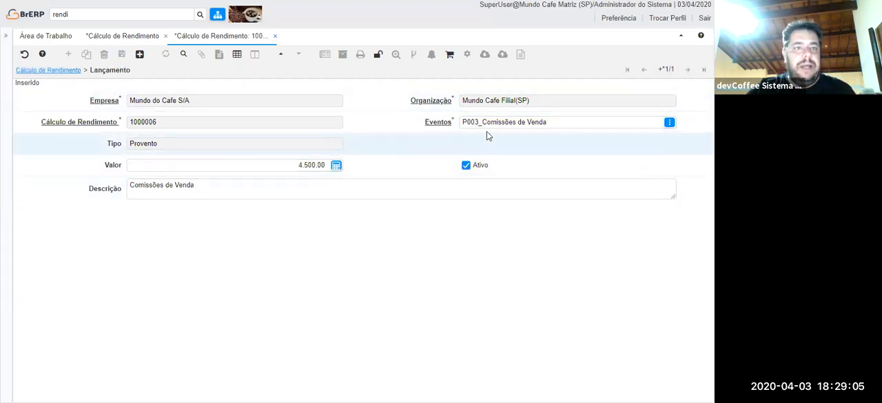
Add a Lançamento for event D003 Perdas no recebimento de clientes with a Valor of 700,00, save it and return to the calculation.
{"action": "key", "text": "alt+n"}
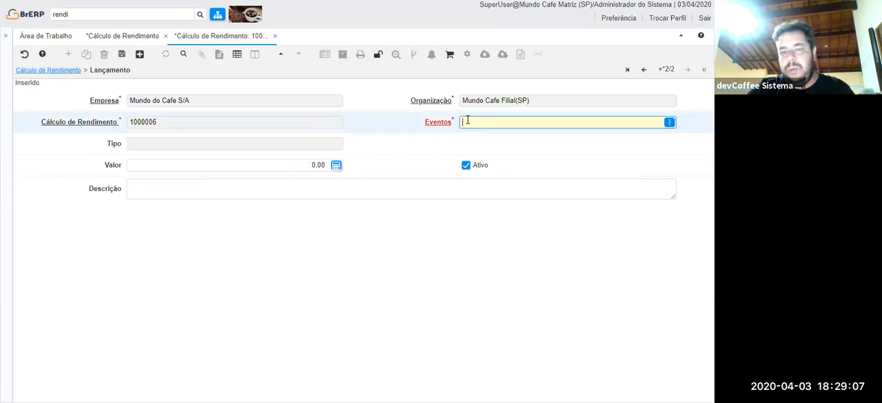
{"action": "type", "text": "d003"}
{"action": "key", "text": "Tab"}
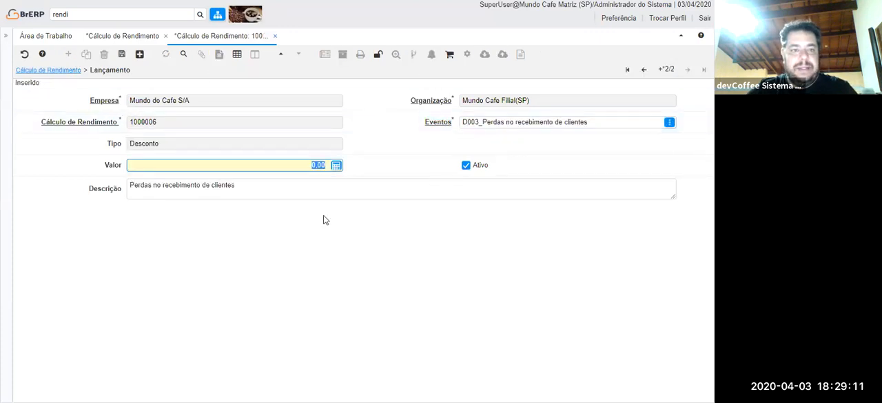
{"action": "type", "text": "700"}
{"action": "key", "text": "Tab"}
{"action": "left_click", "coordinate": [123, 59]}
{"action": "left_click", "coordinate": [64, 71]}
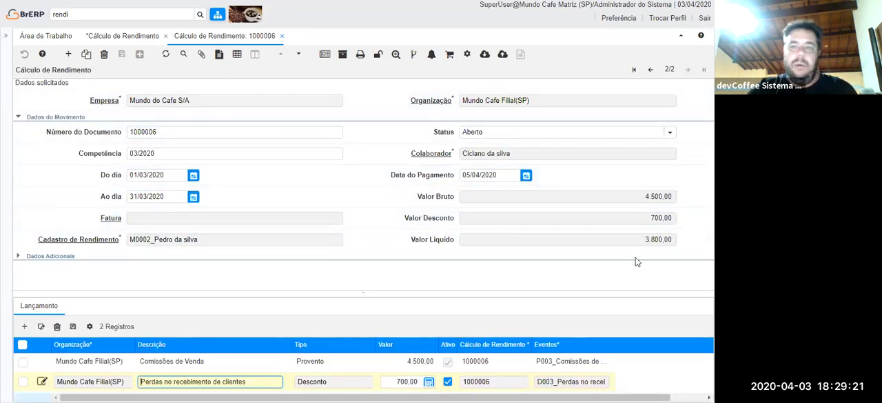
Set the second calculation's Status to Fechado, save it and check the other available Status options.
{"action": "left_click", "coordinate": [669, 131]}
{"action": "left_click", "coordinate": [483, 168]}
{"action": "left_click", "coordinate": [121, 54]}
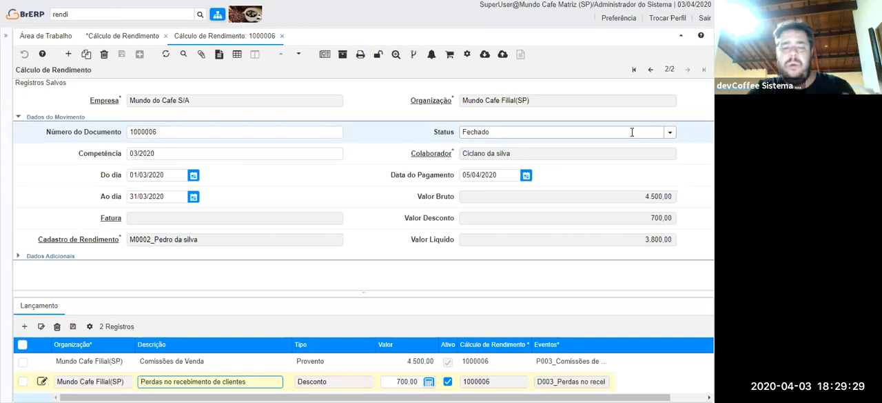
{"action": "left_click", "coordinate": [669, 131]}
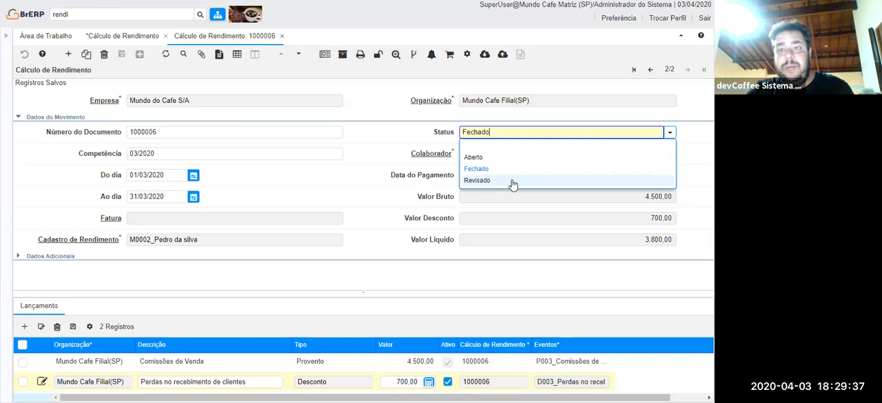
{"action": "left_click", "coordinate": [654, 103]}
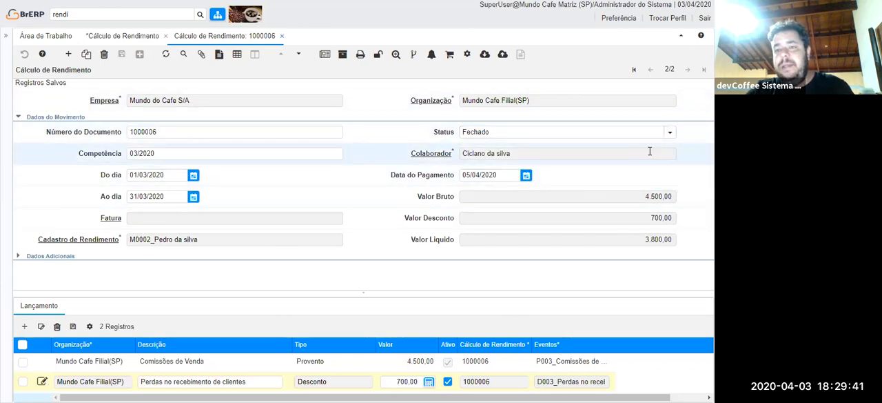
Set the first calculation's Status to Fechado and save the record.
{"action": "left_click", "coordinate": [670, 133]}
{"action": "left_click", "coordinate": [482, 168]}
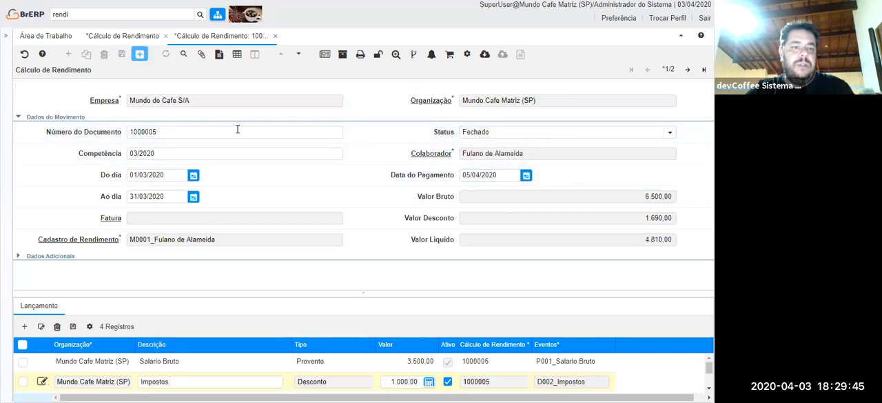
{"action": "key", "text": "alt+s"}
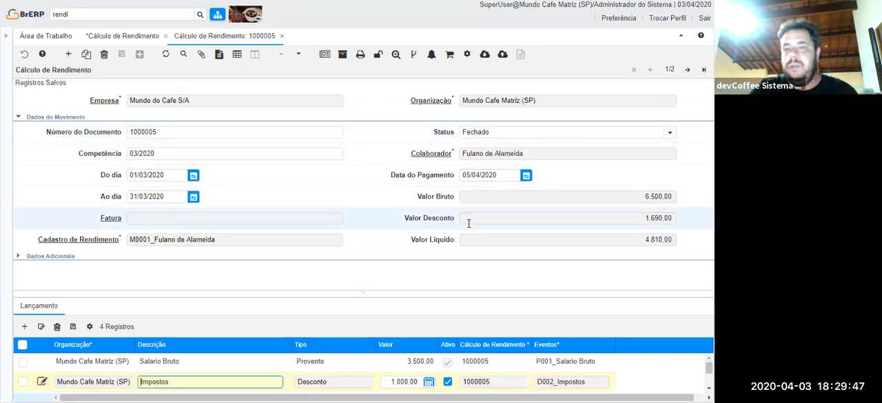
Close the calculation window and run the Resumo de Cálculo Rendimento report for Mundo Cafe Matriz (SP) with Competência 03/2020.
{"action": "left_click", "coordinate": [282, 35]}
{"action": "left_click", "coordinate": [131, 15]}
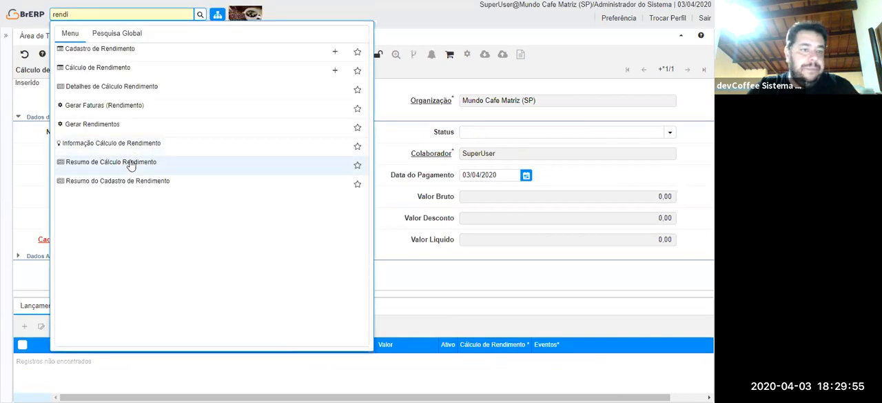
{"action": "left_click", "coordinate": [203, 164]}
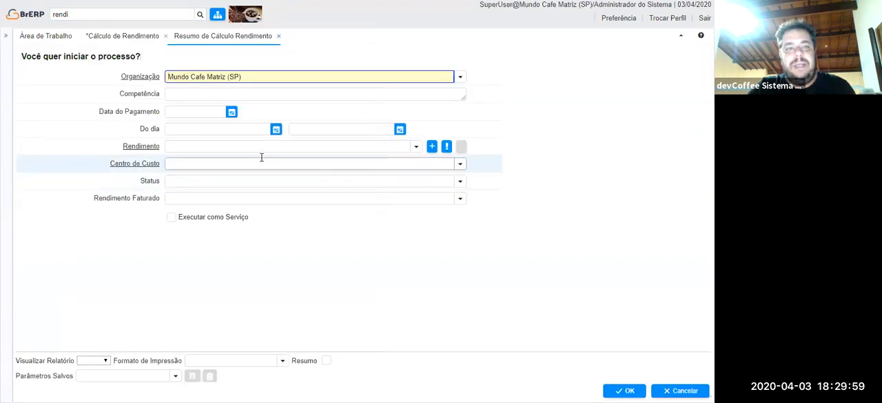
{"action": "left_click", "coordinate": [224, 97]}
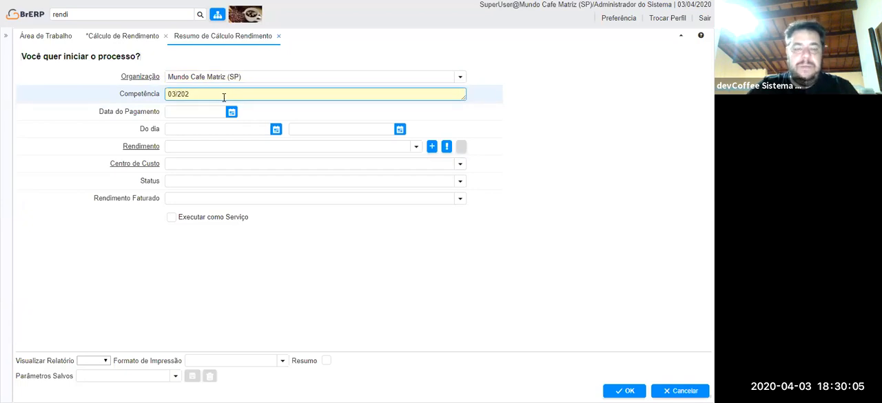
{"action": "left_click", "coordinate": [624, 390]}
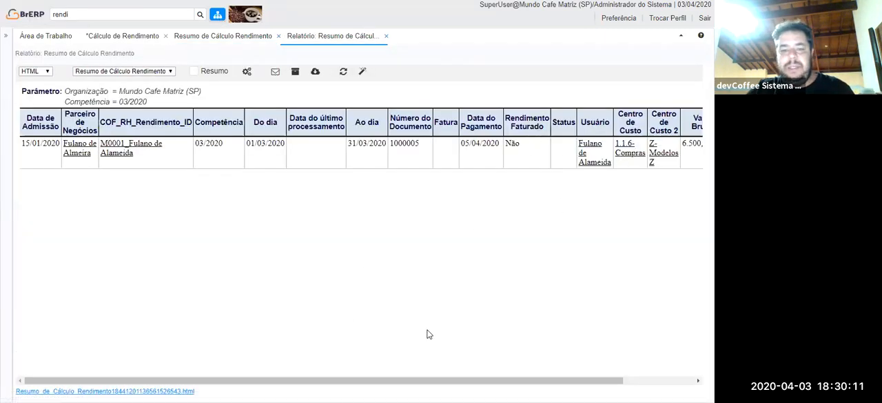
Examine the report's columns across to Valor Bruto, Valor Desconto and Valor Líquido, and close the report.
{"action": "left_click_drag", "start_coordinate": [478, 381], "coordinate": [548, 381]}
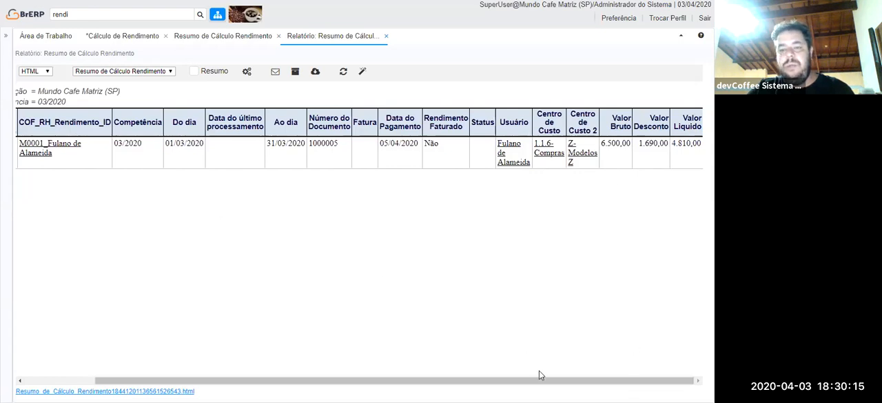
{"action": "key", "text": "ctrl+a"}
{"action": "left_click", "coordinate": [265, 293]}
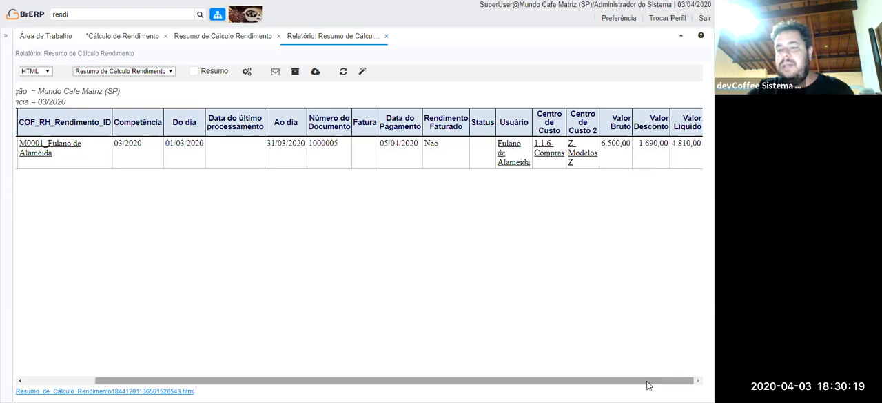
{"action": "left_click_drag", "start_coordinate": [648, 383], "coordinate": [402, 388]}
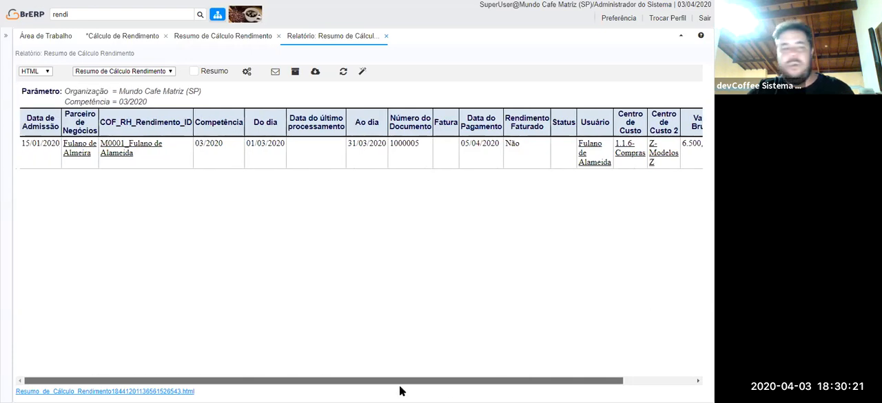
{"action": "left_click", "coordinate": [385, 36]}
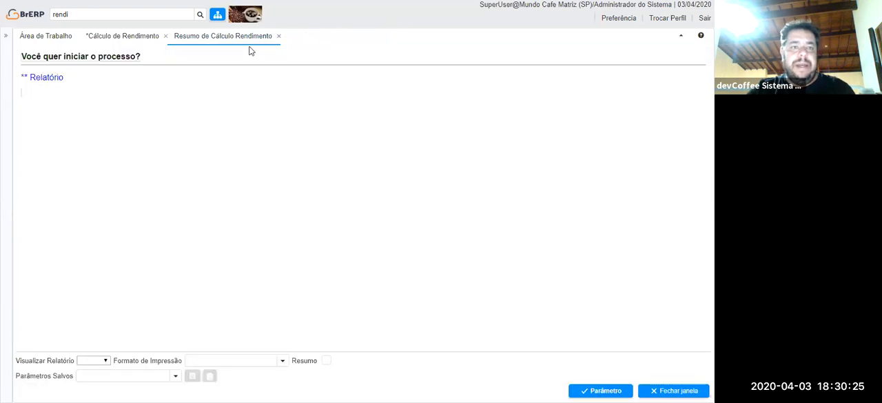
Return to the open Cálculo de Rendimento window, discard its unsaved new record and reload the existing calculations.
{"action": "left_click", "coordinate": [91, 39]}
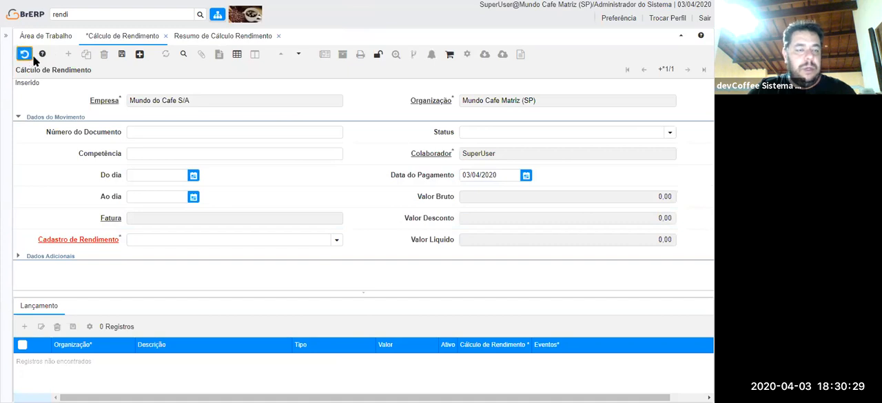
{"action": "left_click", "coordinate": [166, 55]}
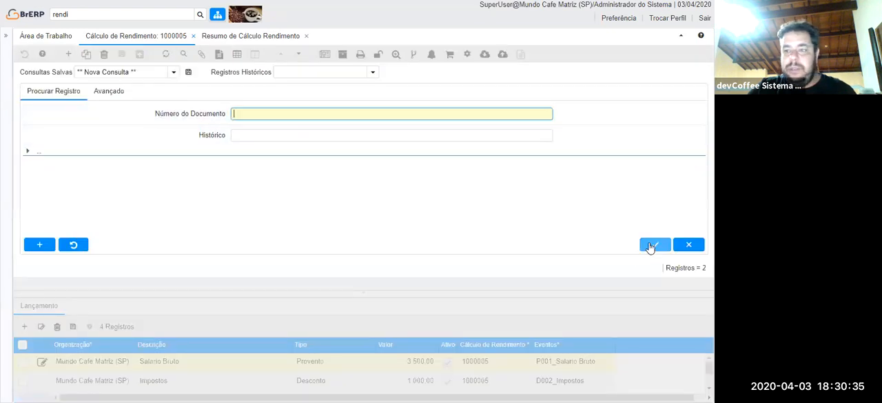
{"action": "key", "text": "Escape"}
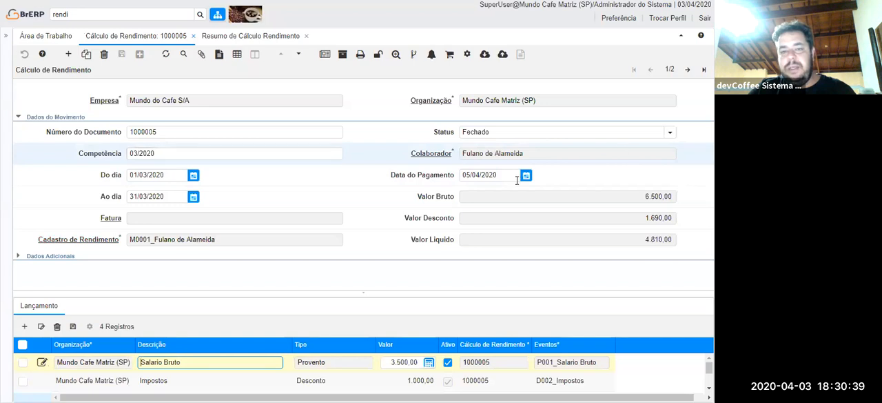
Check both calculations' Organização, and run the Resumo de Cálculo Rendimento report for Competência 03/2020 with no organization filter.
{"action": "left_click", "coordinate": [687, 69]}
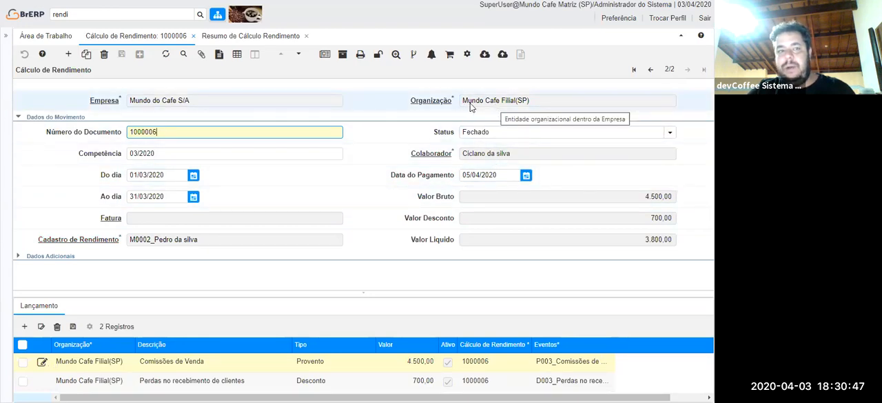
{"action": "left_click", "coordinate": [650, 71]}
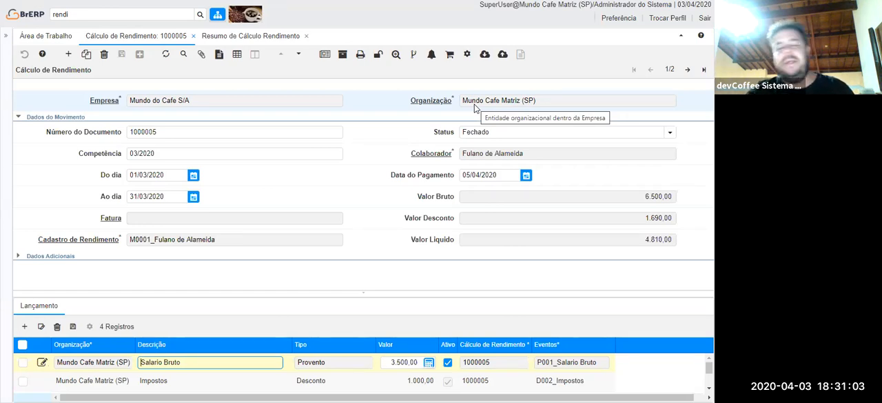
{"action": "left_click", "coordinate": [238, 37]}
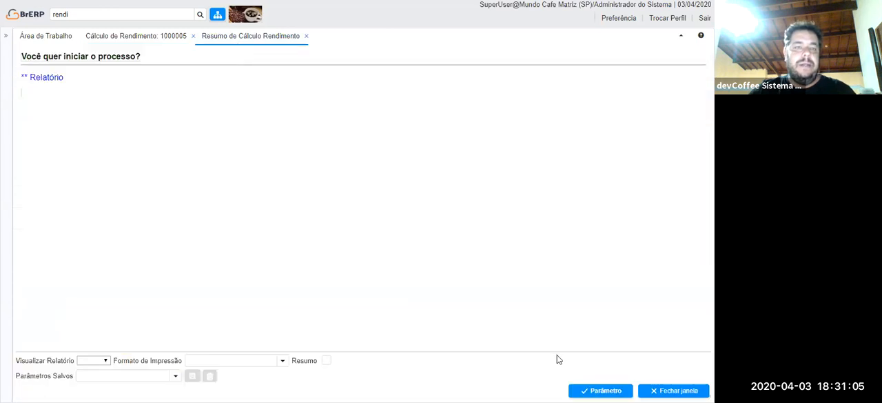
{"action": "left_click", "coordinate": [572, 389]}
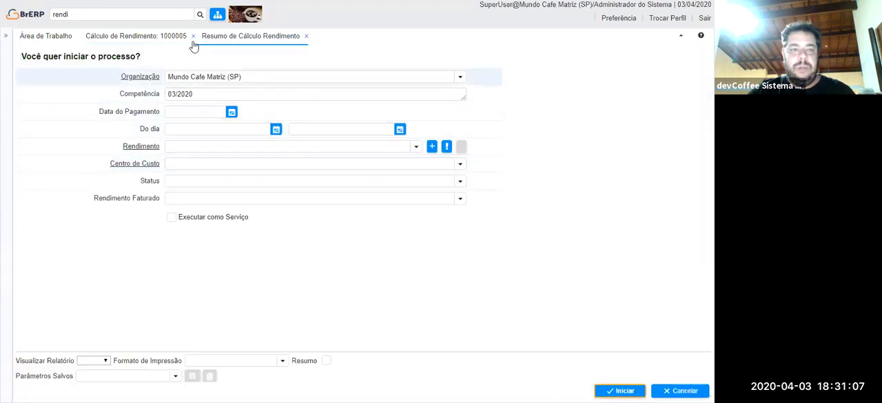
{"action": "left_click", "coordinate": [460, 77]}
{"action": "left_click", "coordinate": [262, 93]}
{"action": "left_click", "coordinate": [633, 389]}
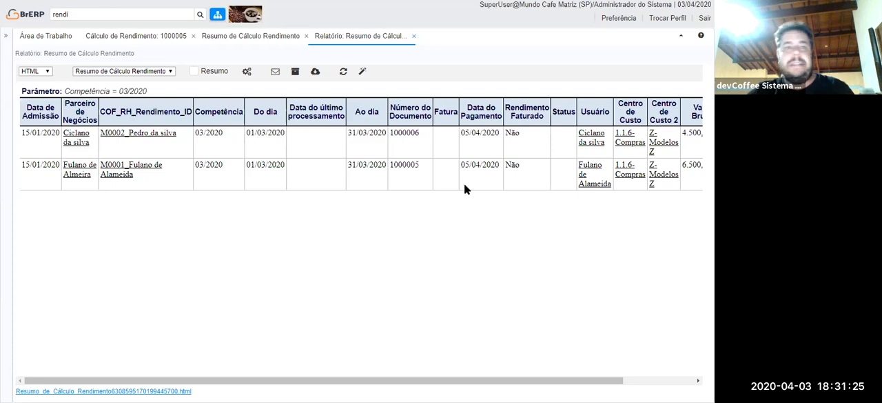
Limit the report's displayed fields to Parceiro de Negócios, Status, Valor Bruto, Valor Desconto and Valor Líquido.
{"action": "left_click", "coordinate": [362, 71]}
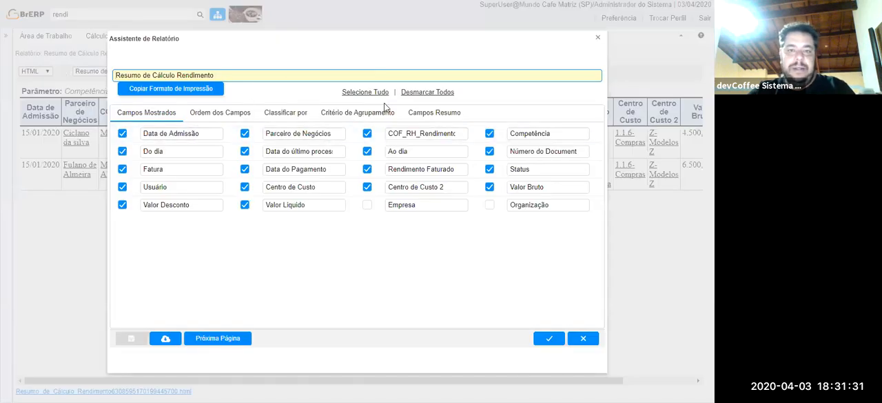
{"action": "left_click", "coordinate": [428, 94]}
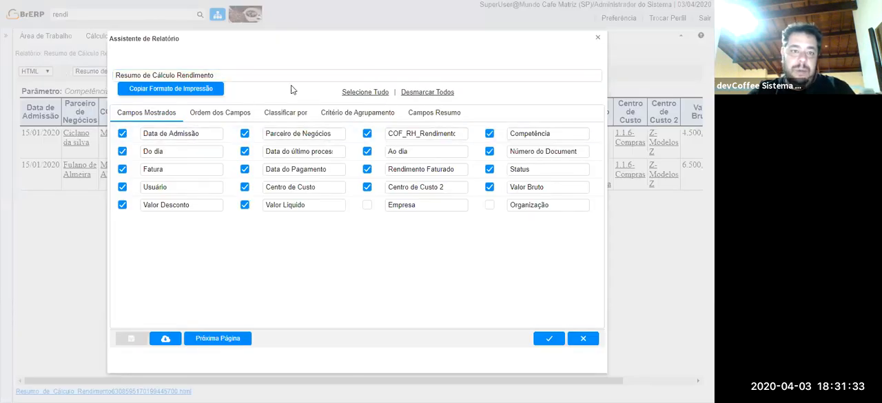
{"action": "left_click", "coordinate": [245, 133]}
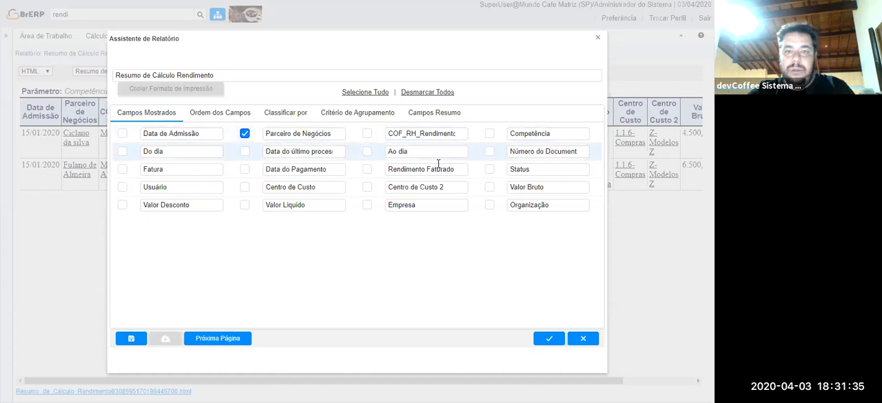
{"action": "left_click", "coordinate": [490, 188]}
{"action": "left_click", "coordinate": [122, 205]}
{"action": "left_click", "coordinate": [243, 207]}
{"action": "left_click", "coordinate": [489, 170]}
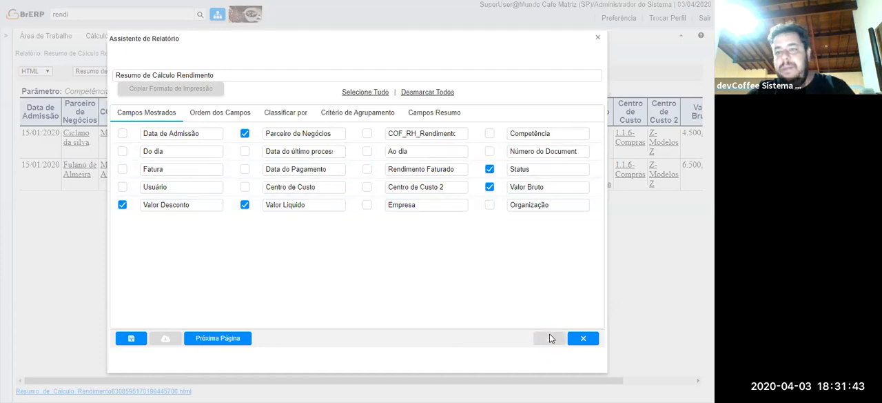
{"action": "left_click", "coordinate": [549, 335]}
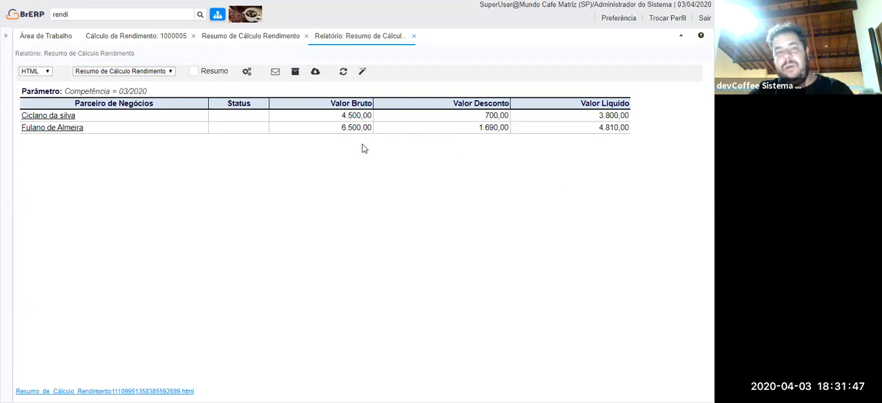
Add the Competência and Centro de Custo fields to the report.
{"action": "left_click", "coordinate": [363, 71]}
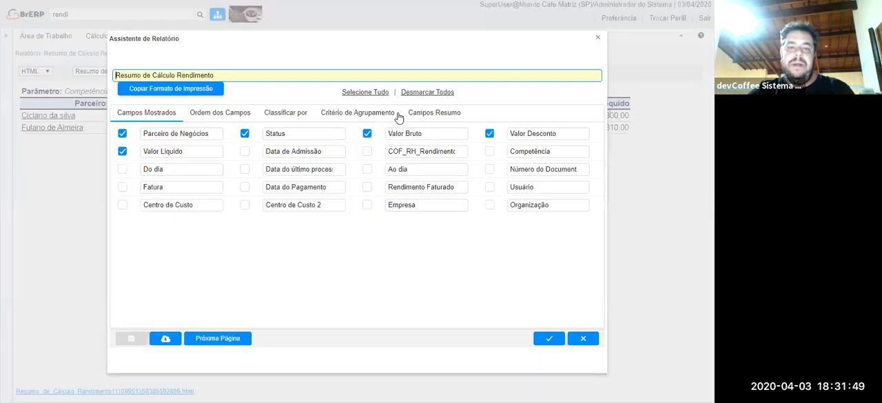
{"action": "left_click", "coordinate": [489, 152]}
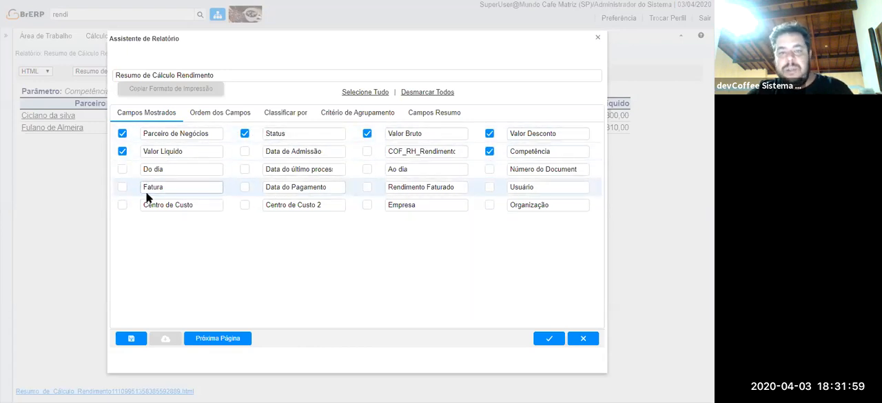
{"action": "left_click", "coordinate": [122, 205]}
{"action": "left_click", "coordinate": [550, 338]}
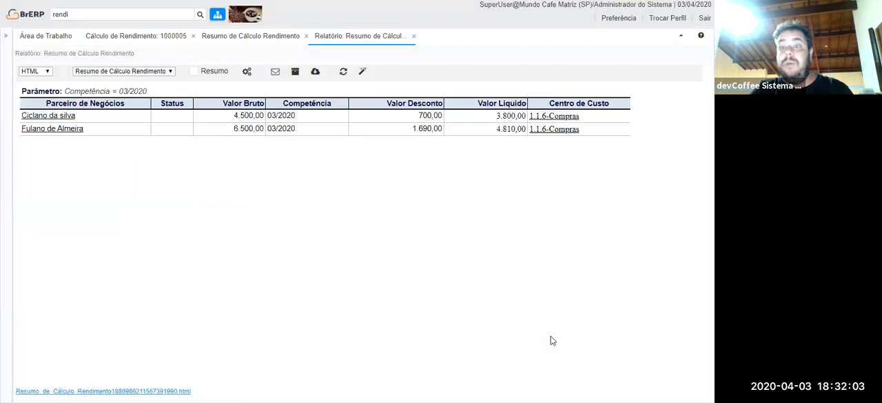
Enable Soma in the report's summary fields for Valor Bruto, Valor Desconto and Valor Líquido.
{"action": "left_click", "coordinate": [363, 73]}
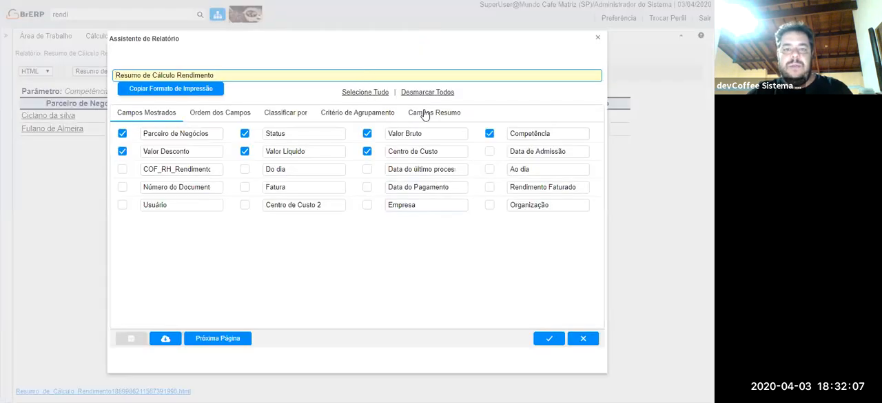
{"action": "left_click", "coordinate": [444, 114]}
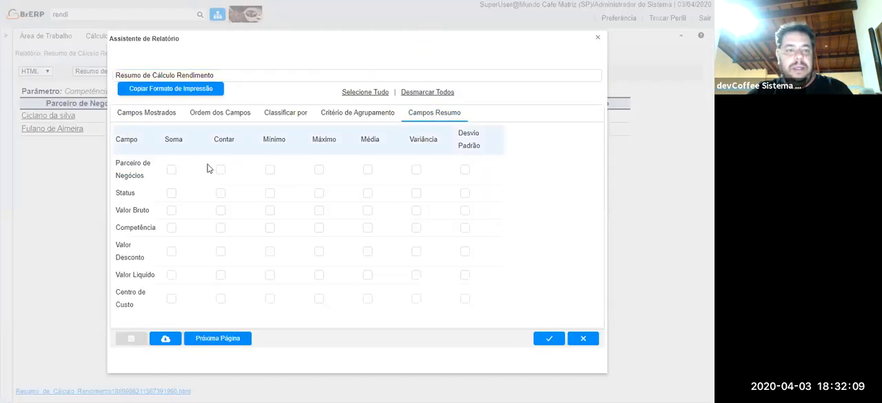
{"action": "left_click", "coordinate": [171, 209]}
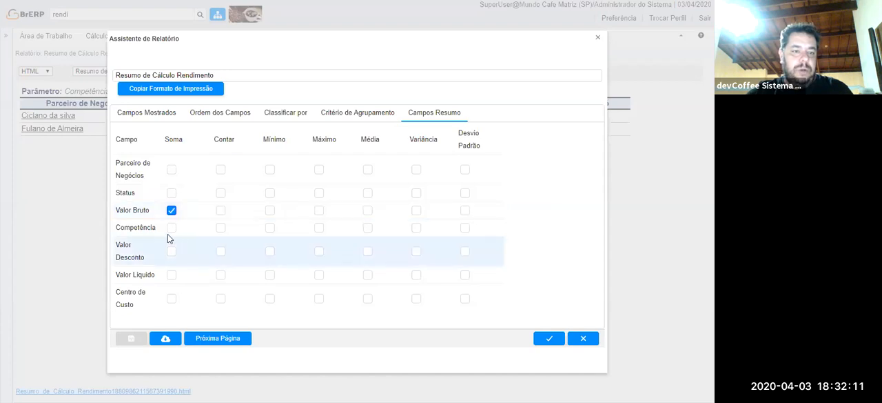
{"action": "left_click", "coordinate": [171, 252]}
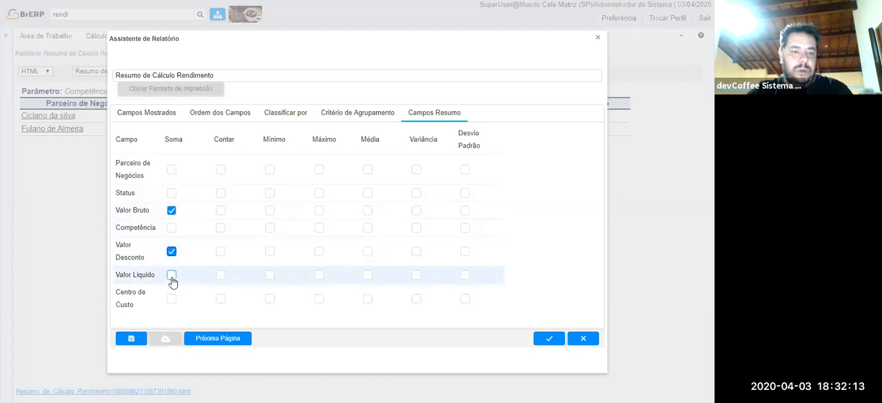
{"action": "left_click", "coordinate": [171, 275]}
Move Centro de Custo to the first place in the report's field order, ahead of Parceiro de Negócios.
{"action": "left_click", "coordinate": [268, 113]}
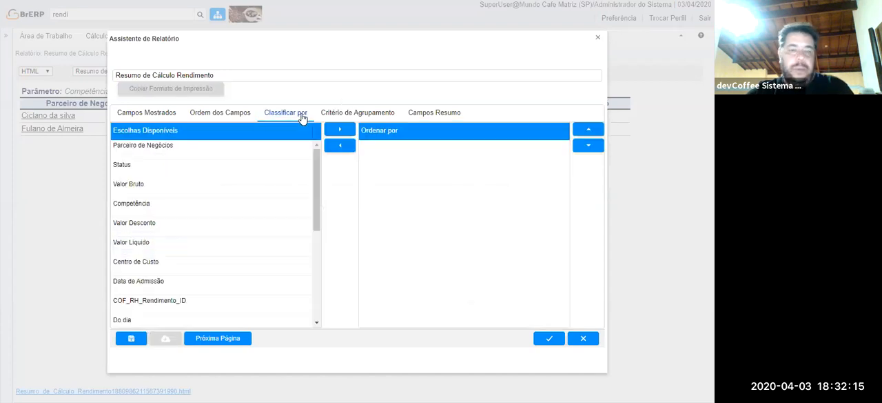
{"action": "left_click", "coordinate": [236, 115]}
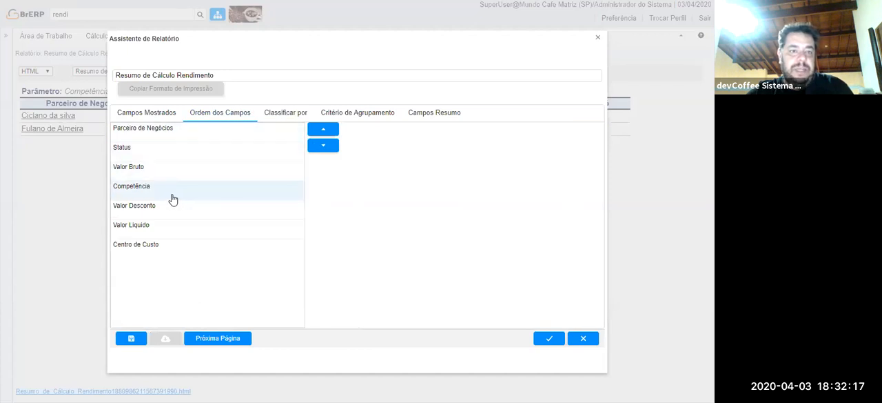
{"action": "left_click", "coordinate": [188, 133]}
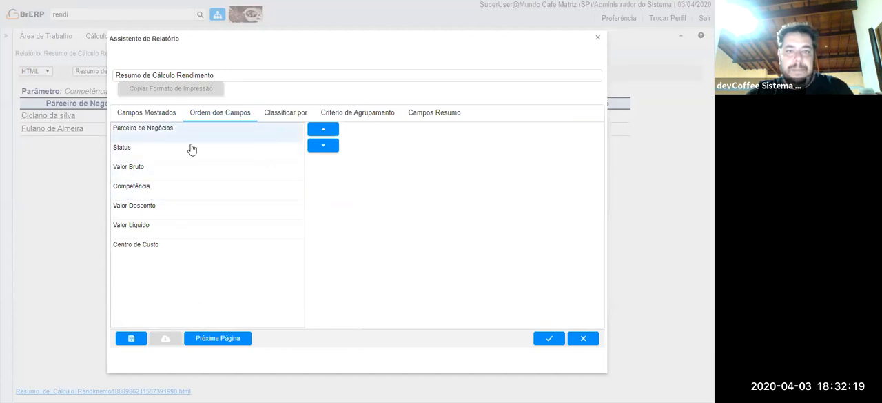
{"action": "left_click", "coordinate": [172, 244]}
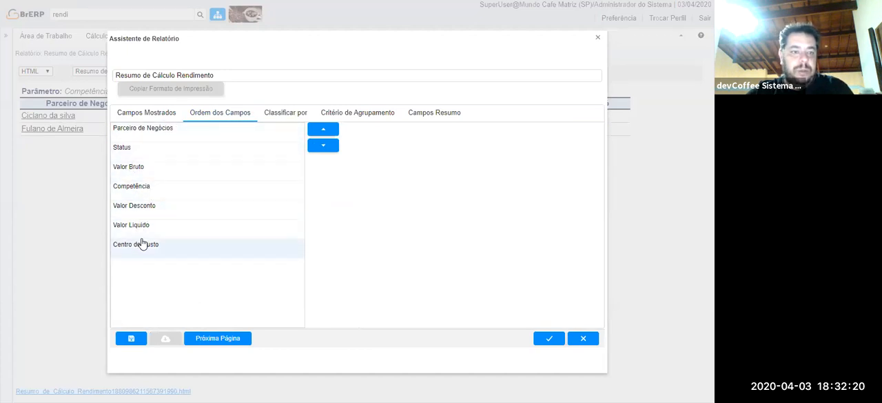
{"action": "left_click", "coordinate": [321, 130]}
{"action": "left_click", "coordinate": [321, 131]}
{"action": "left_click", "coordinate": [322, 131]}
{"action": "left_click", "coordinate": [325, 131]}
{"action": "left_click", "coordinate": [328, 132]}
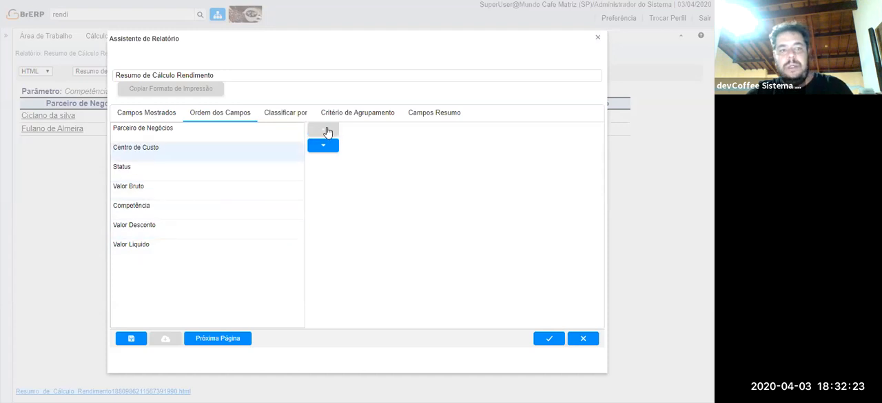
{"action": "left_click", "coordinate": [328, 133]}
Sort the report ascending by Centro de Custo, group it by the same field and apply the format.
{"action": "left_click", "coordinate": [292, 112]}
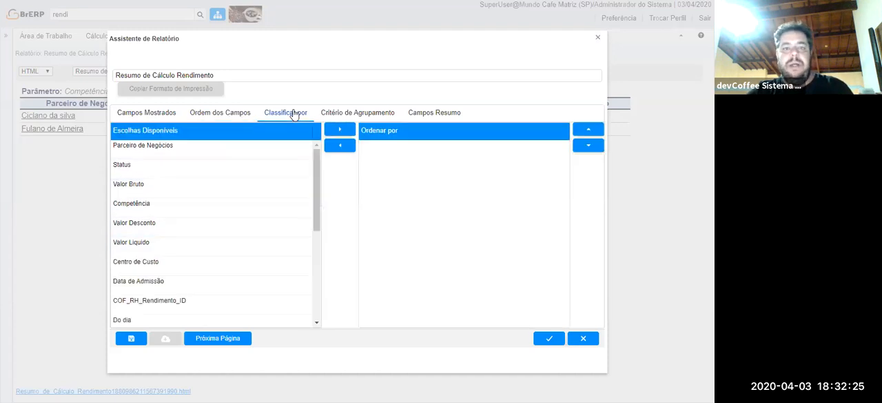
{"action": "left_click_drag", "start_coordinate": [185, 268], "coordinate": [442, 191]}
{"action": "left_click", "coordinate": [165, 269]}
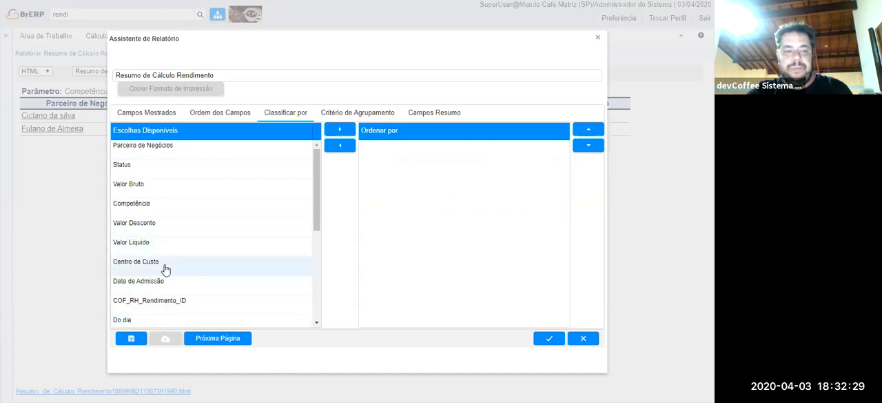
{"action": "left_click", "coordinate": [346, 131]}
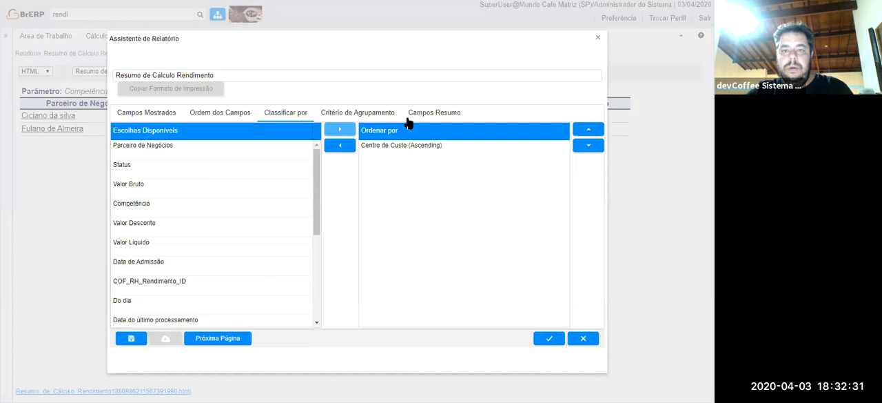
{"action": "left_click", "coordinate": [367, 115]}
{"action": "left_click", "coordinate": [126, 138]}
{"action": "left_click", "coordinate": [551, 338]}
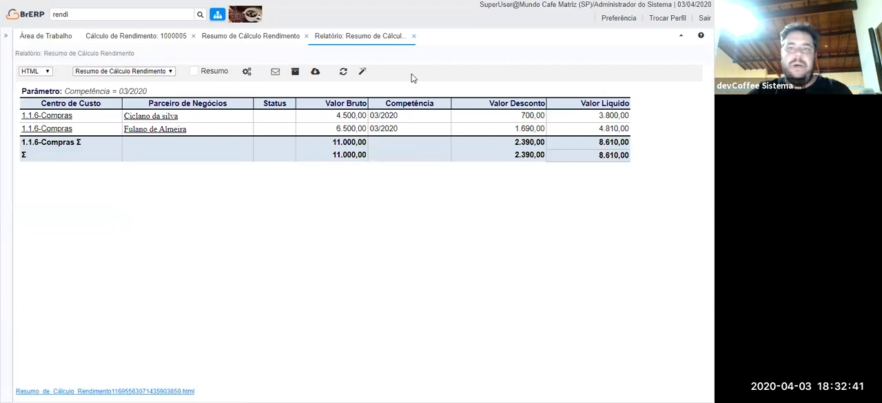
Close the report and list all calculations in Informação Cálculo de Rendimento without any filter.
{"action": "left_click", "coordinate": [413, 37]}
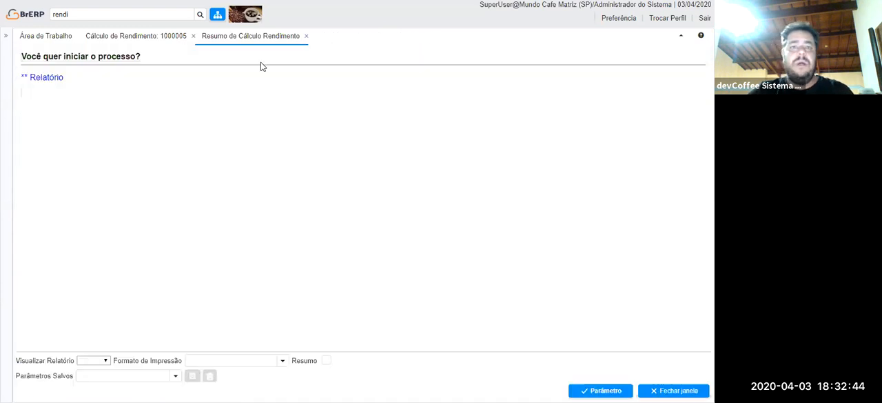
{"action": "left_click", "coordinate": [137, 38]}
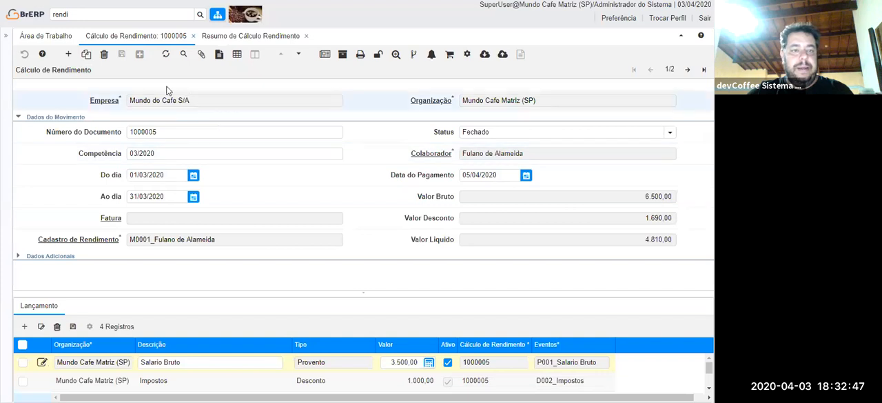
{"action": "left_click", "coordinate": [97, 17]}
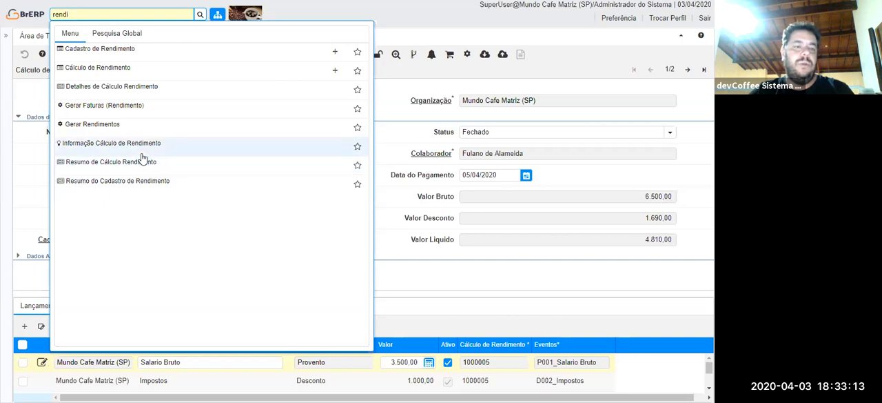
{"action": "left_click", "coordinate": [244, 149]}
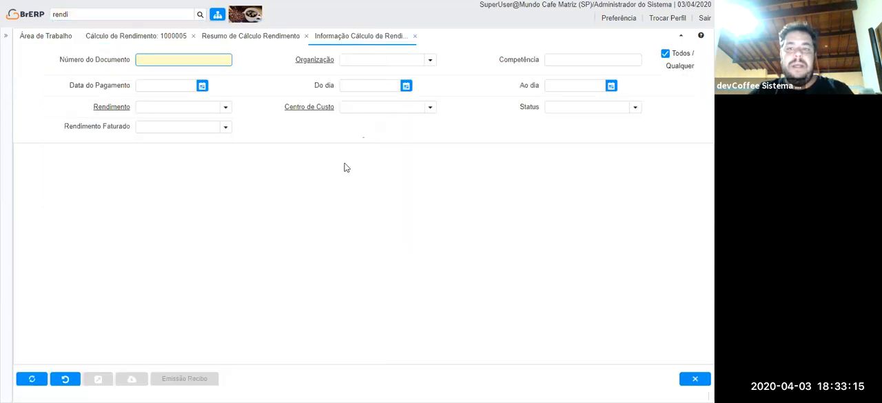
{"action": "left_click", "coordinate": [29, 380]}
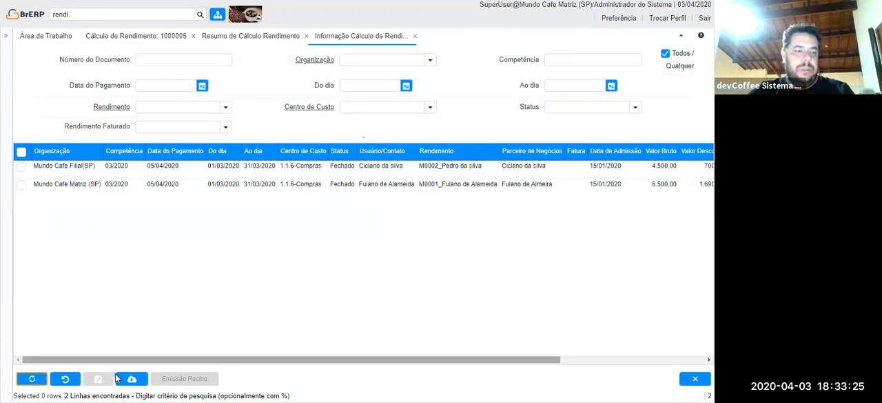
Select all listed calculations, run Emissão Recibo for them and review the generated PDF receipts.
{"action": "left_click", "coordinate": [22, 151]}
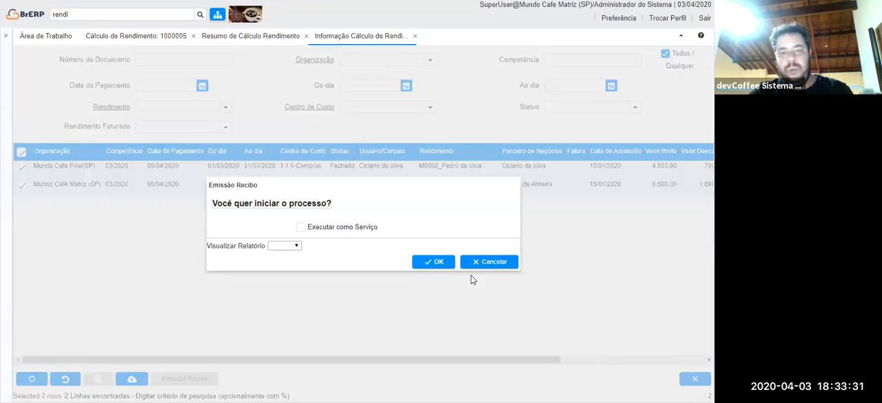
{"action": "left_click", "coordinate": [433, 261]}
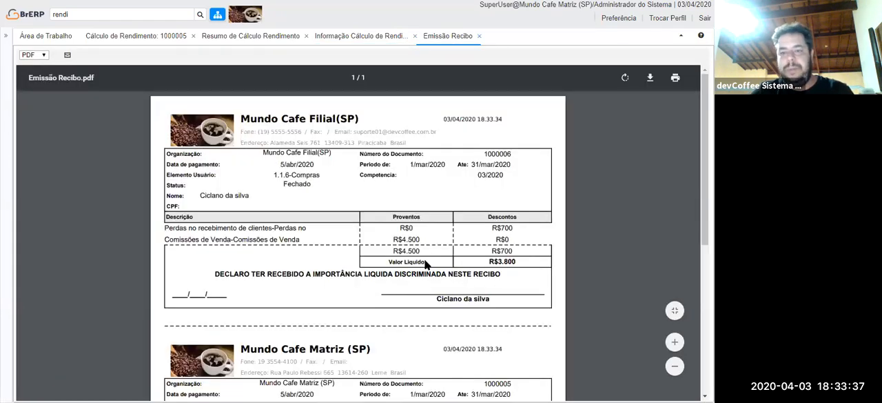
{"action": "scroll", "coordinate": [416, 208], "scroll_direction": "down", "scroll_amount": 3}
{"action": "scroll", "coordinate": [416, 209], "scroll_direction": "down", "scroll_amount": 1}
{"action": "scroll", "coordinate": [417, 208], "scroll_direction": "up", "scroll_amount": 2}
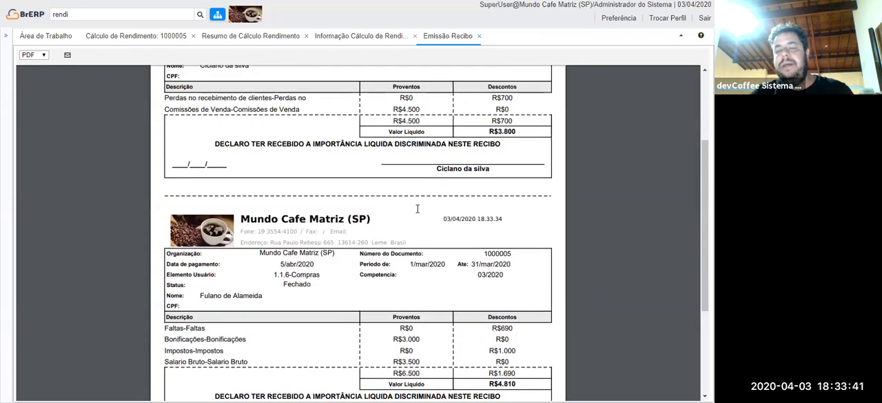